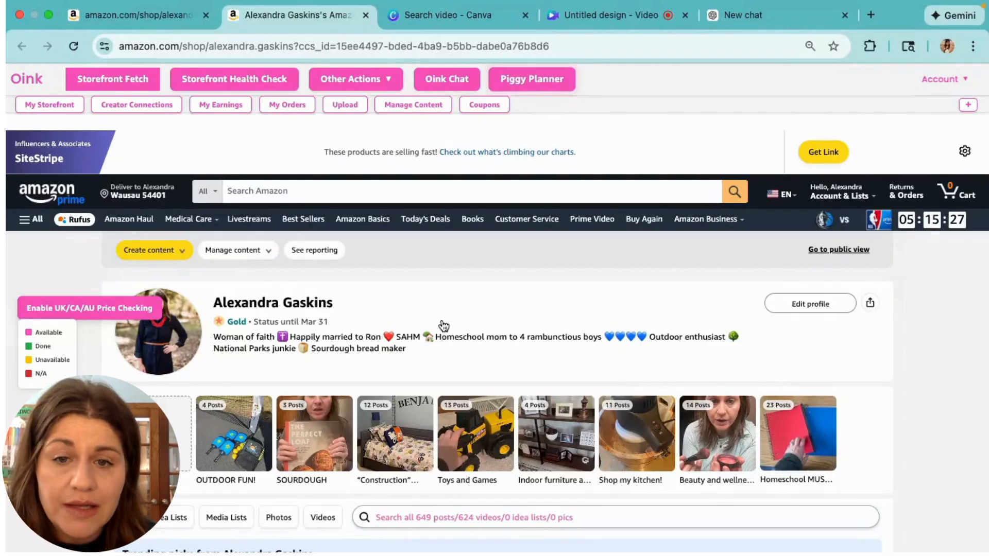
# Open Edit profile and review the display name, bio, and linked TikTok and Instagram accounts
pyautogui.scroll(-1, 441, 320)
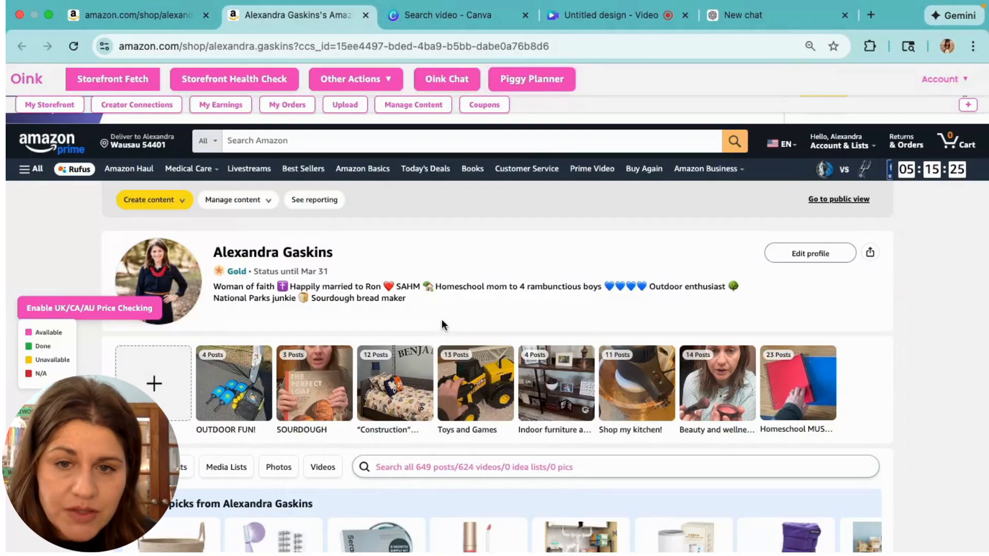
pyautogui.scroll(1, 441, 320)
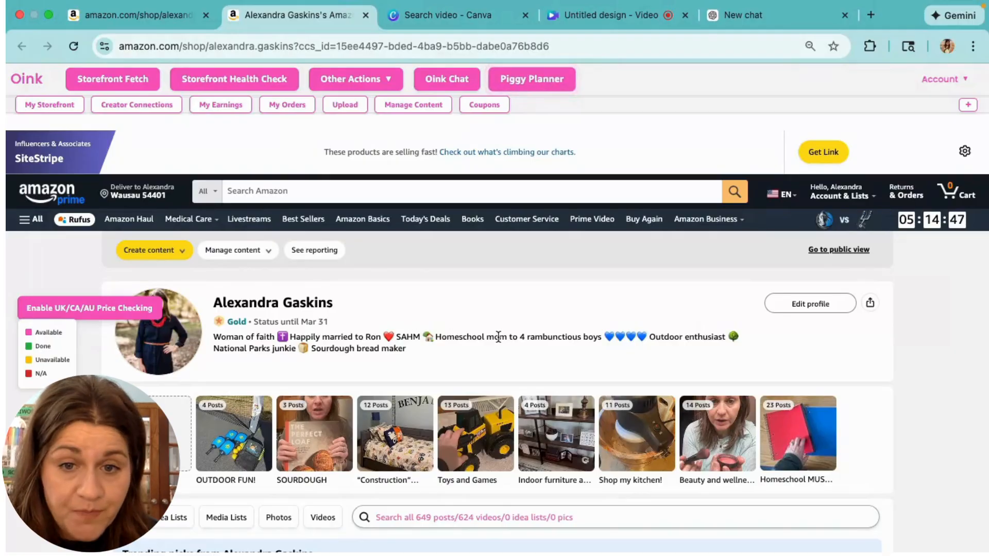
pyautogui.click(804, 304)
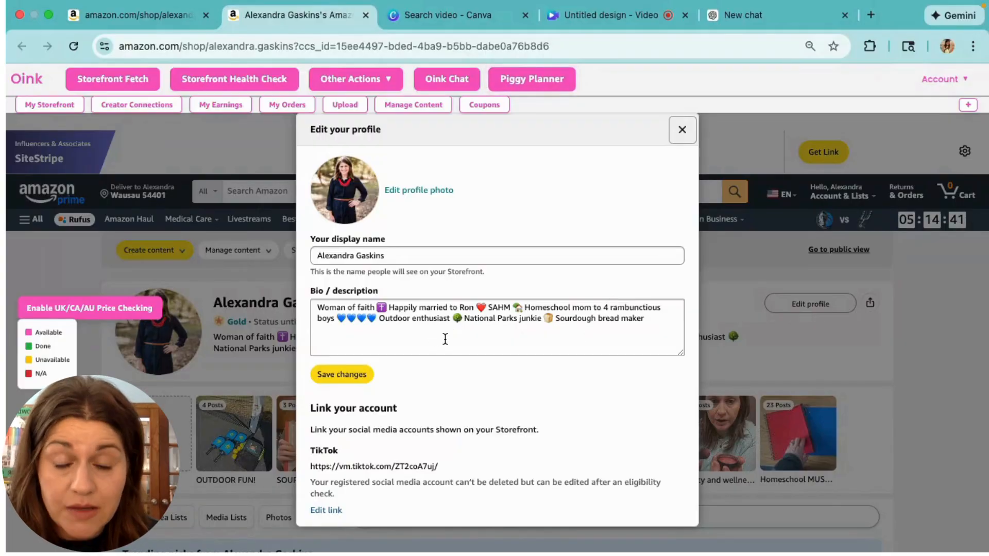
pyautogui.scroll(-2, 445, 339)
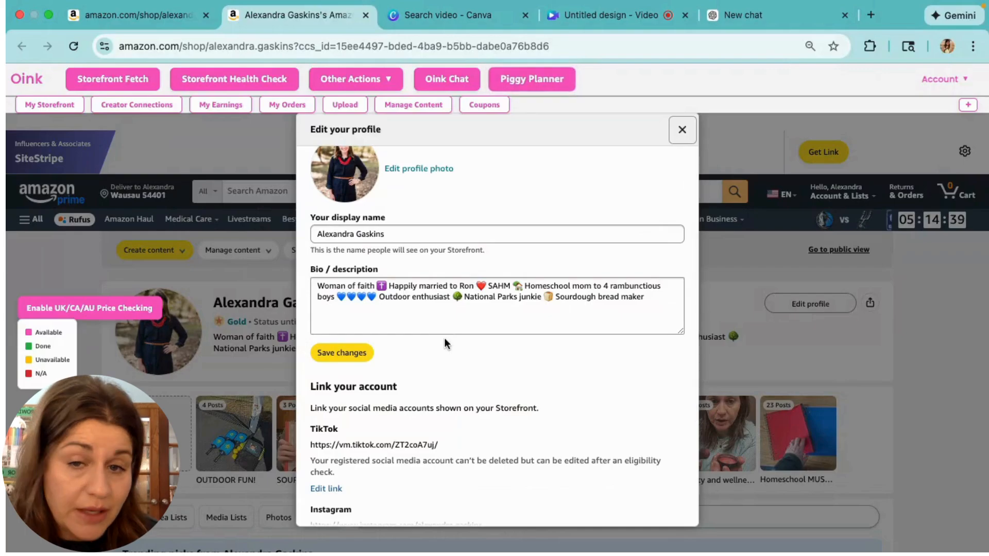
pyautogui.scroll(-3, 444, 340)
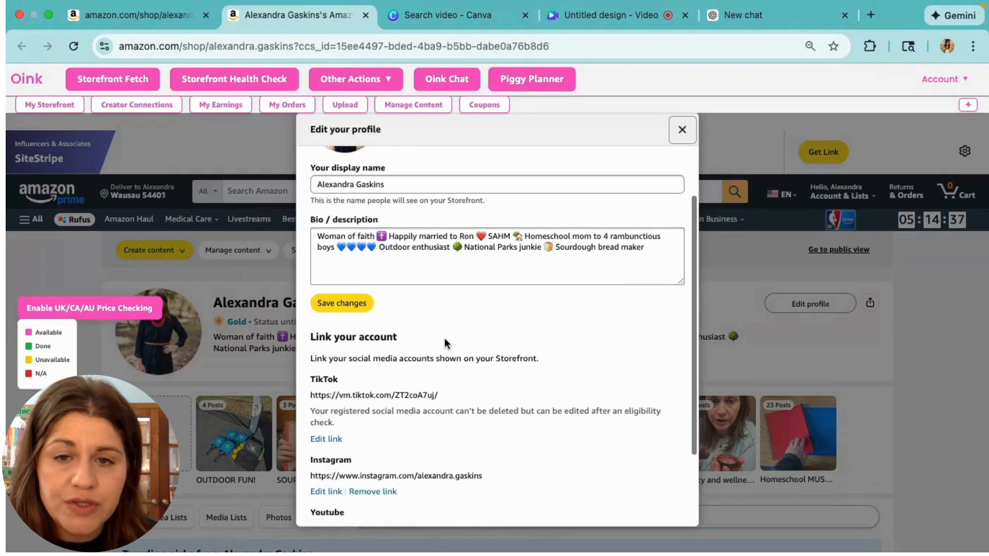
pyautogui.scroll(-5, 445, 340)
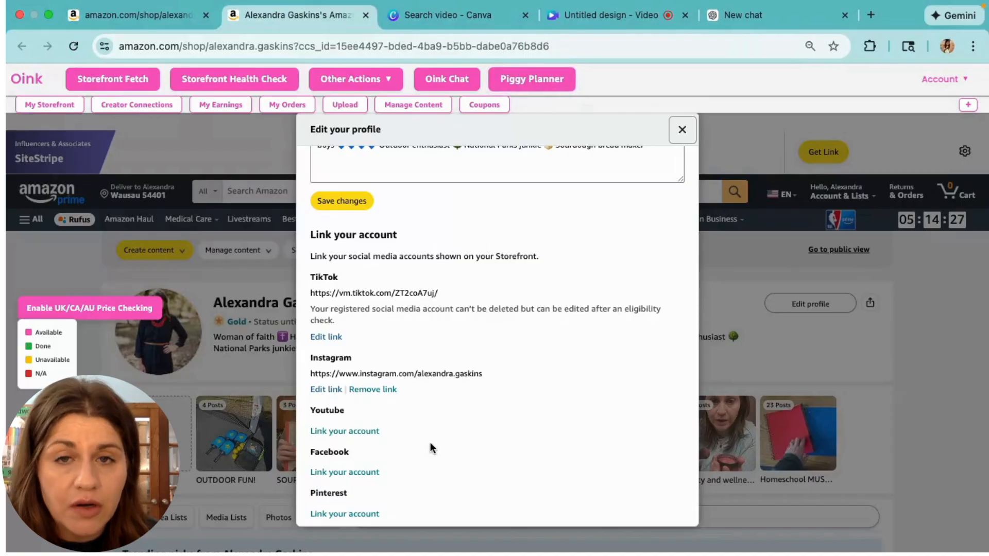
pyautogui.scroll(3, 430, 441)
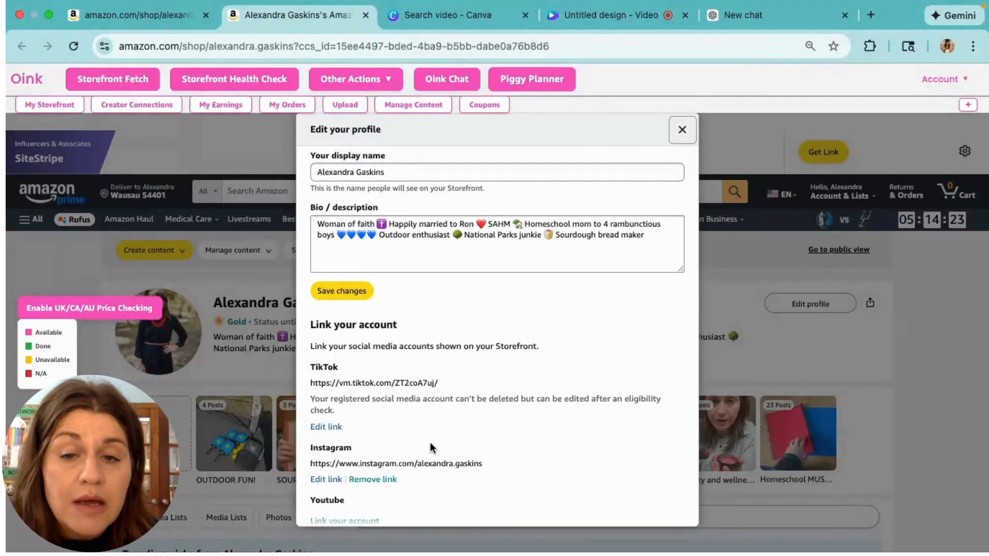
pyautogui.scroll(-3, 431, 447)
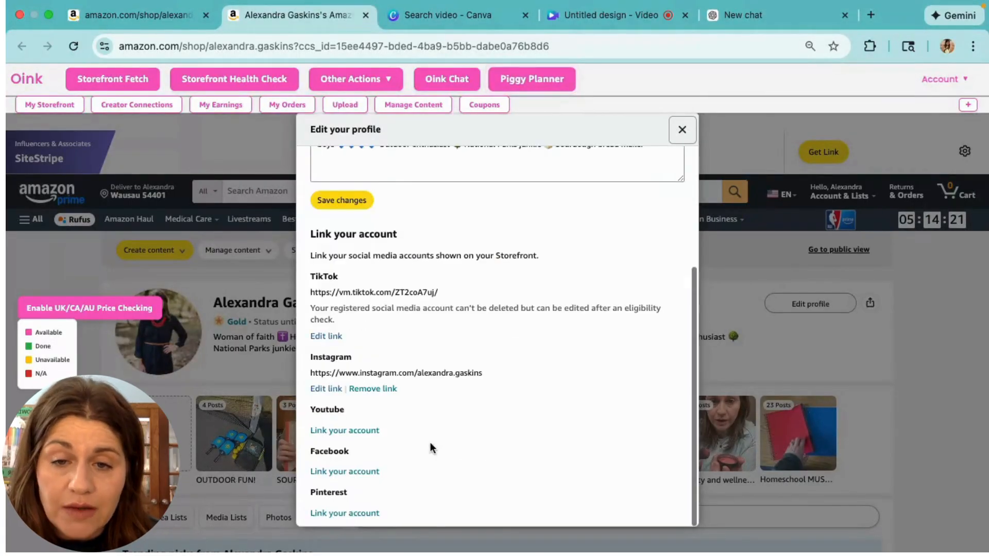
pyautogui.scroll(4, 432, 448)
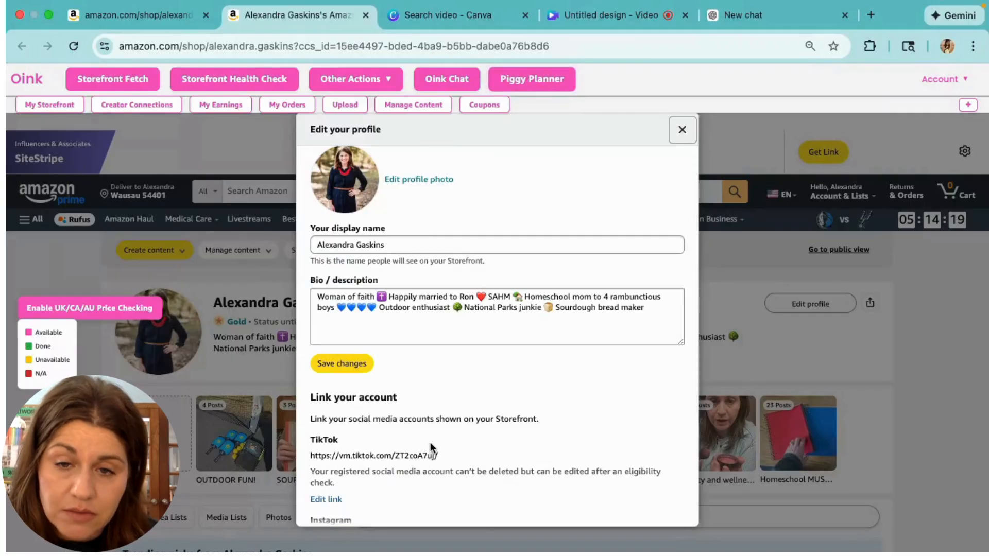
pyautogui.scroll(1, 432, 446)
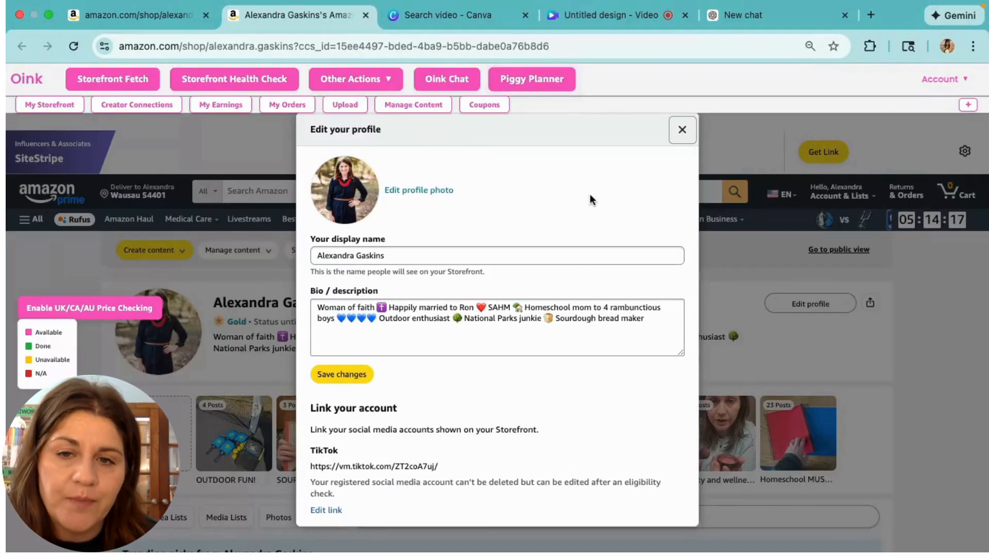
# Save the profile changes and open the options menu for the OUTDOOR FUN! curation
pyautogui.click(360, 382)
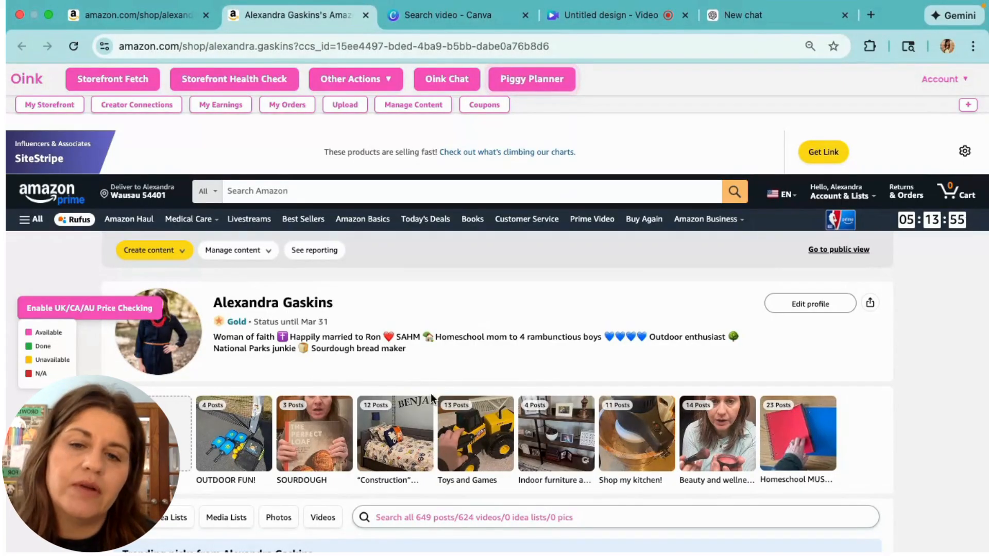
pyautogui.scroll(-2, 432, 398)
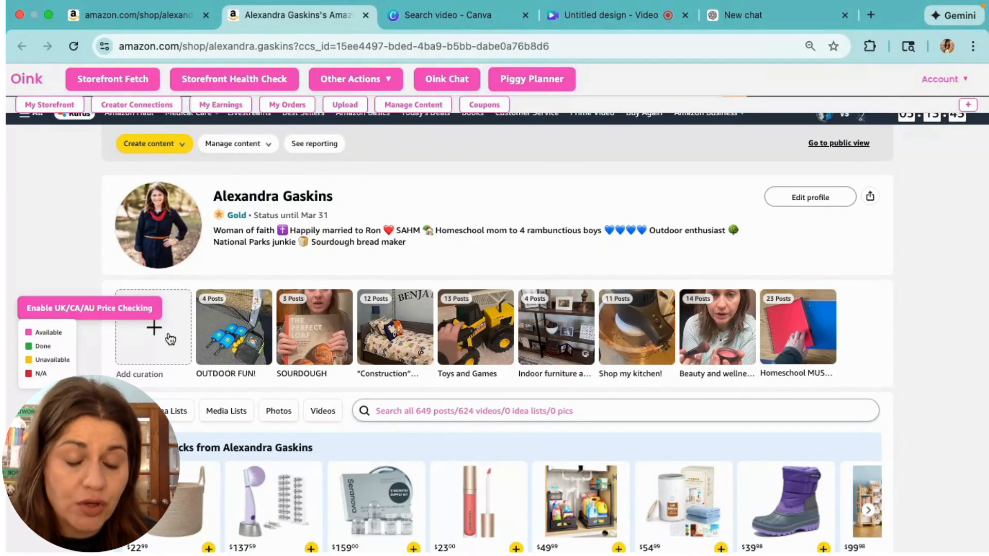
pyautogui.moveTo(262, 331)
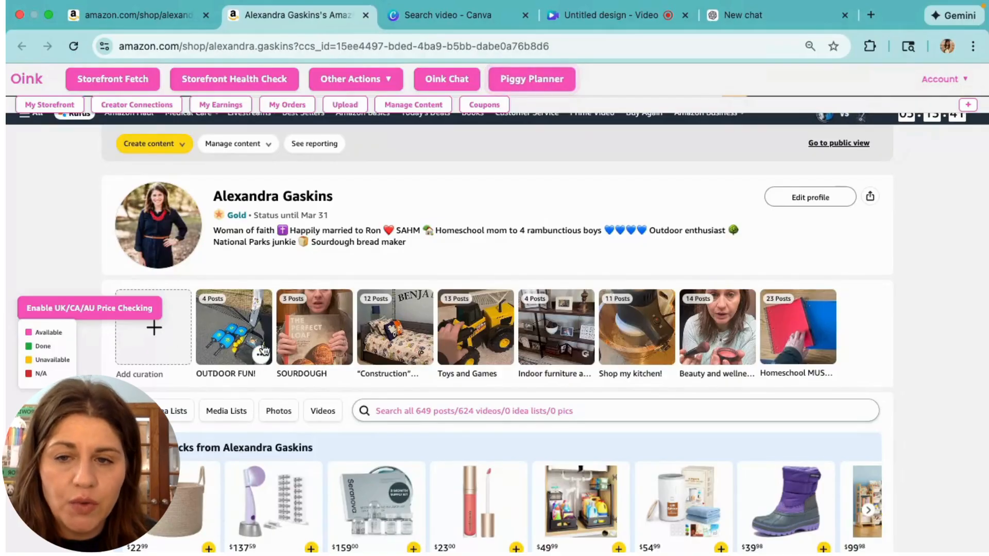
pyautogui.click(261, 355)
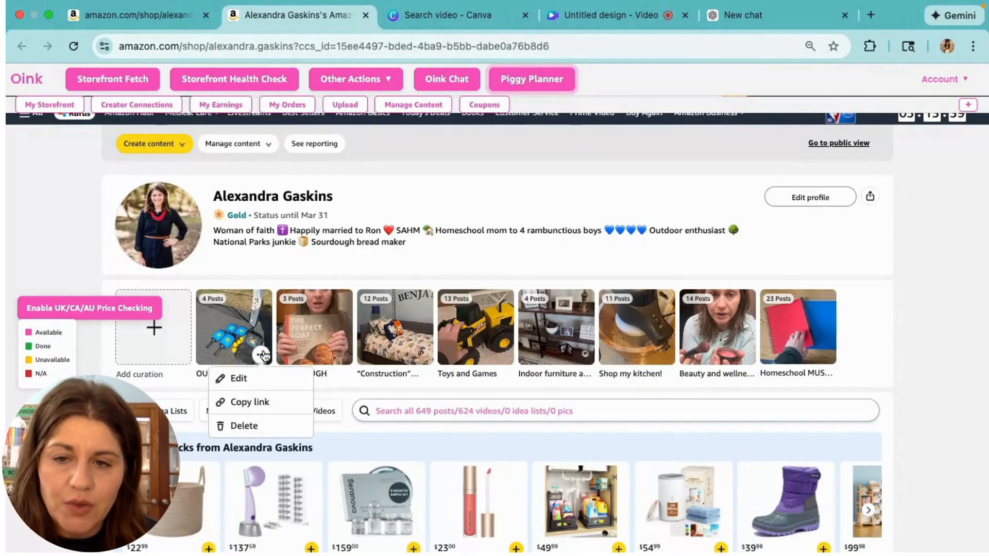
# Copy the OUTDOOR FUN link, browse Homeschool MUST-HAVES, then begin a new curation
pyautogui.click(252, 410)
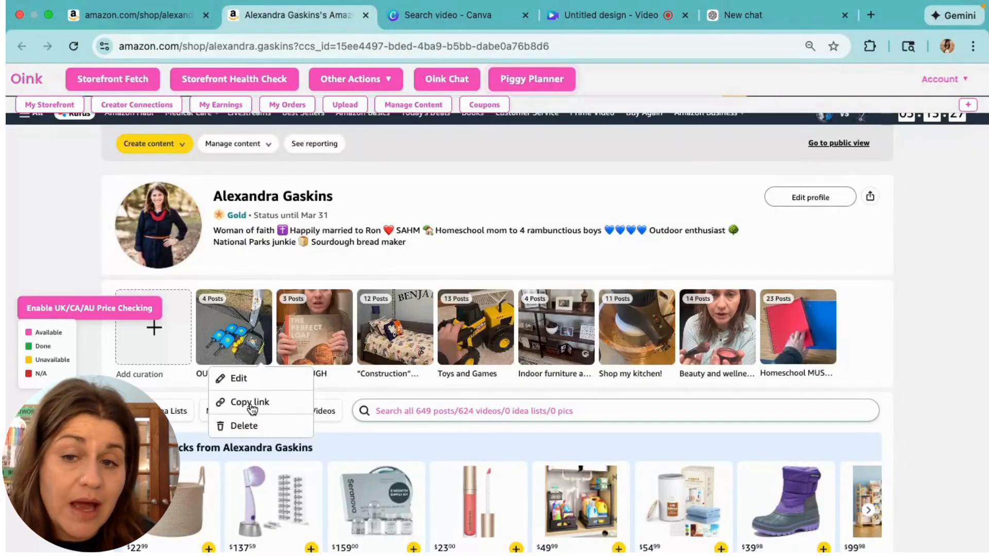
pyautogui.click(776, 309)
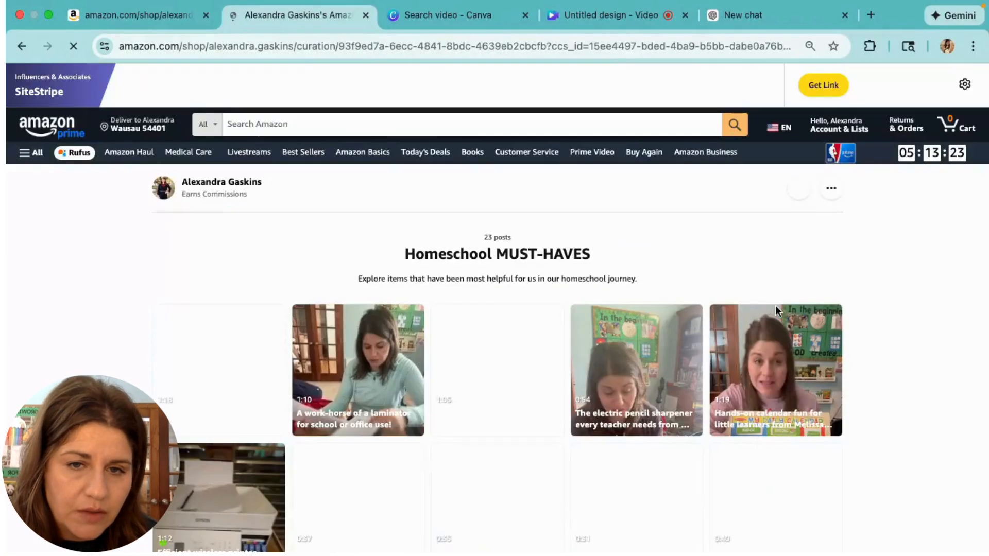
pyautogui.scroll(-4, 759, 326)
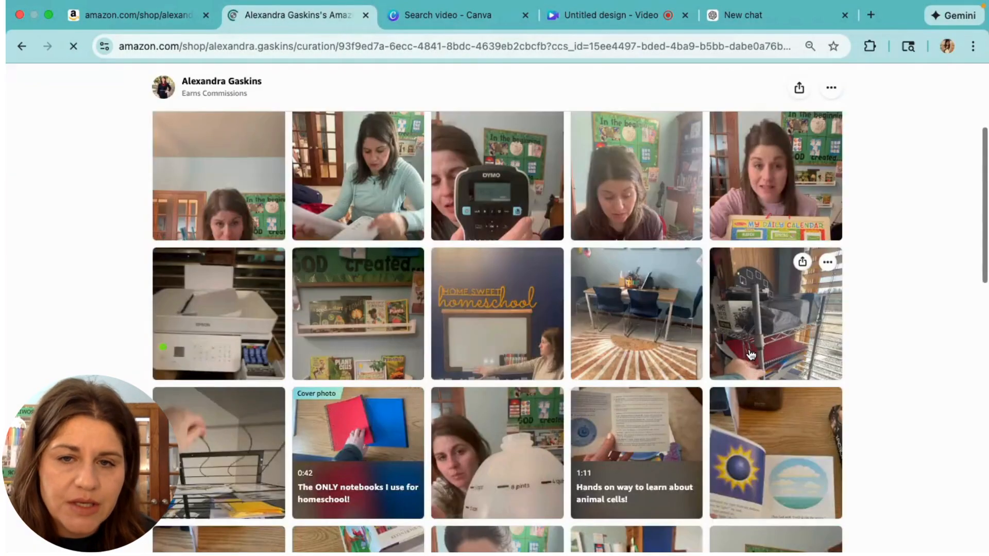
pyautogui.scroll(-8, 751, 354)
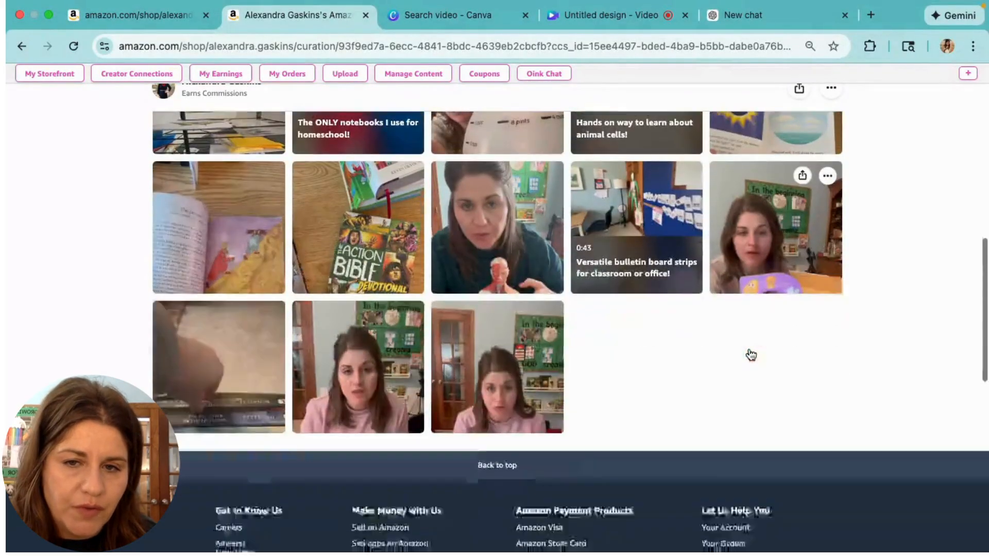
pyautogui.scroll(12, 749, 353)
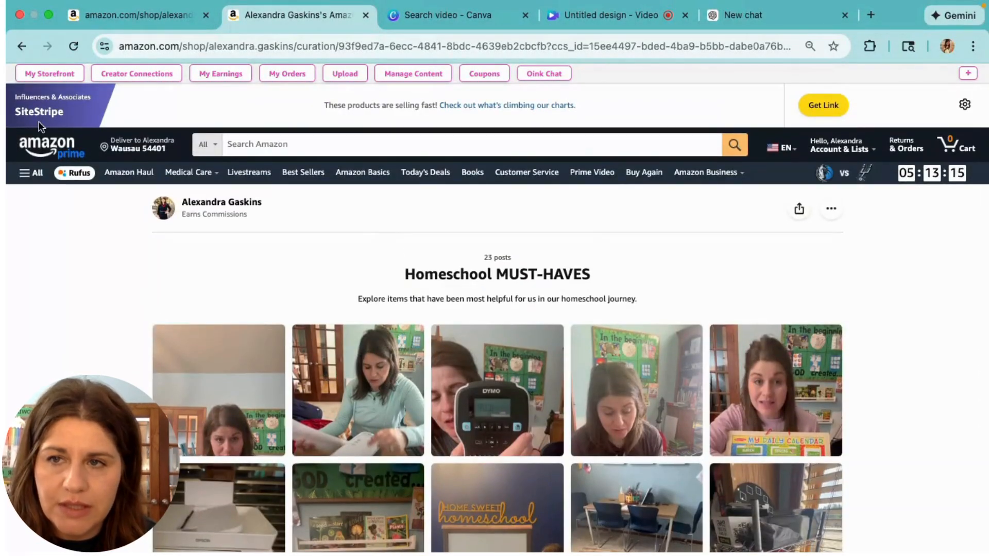
pyautogui.click(23, 46)
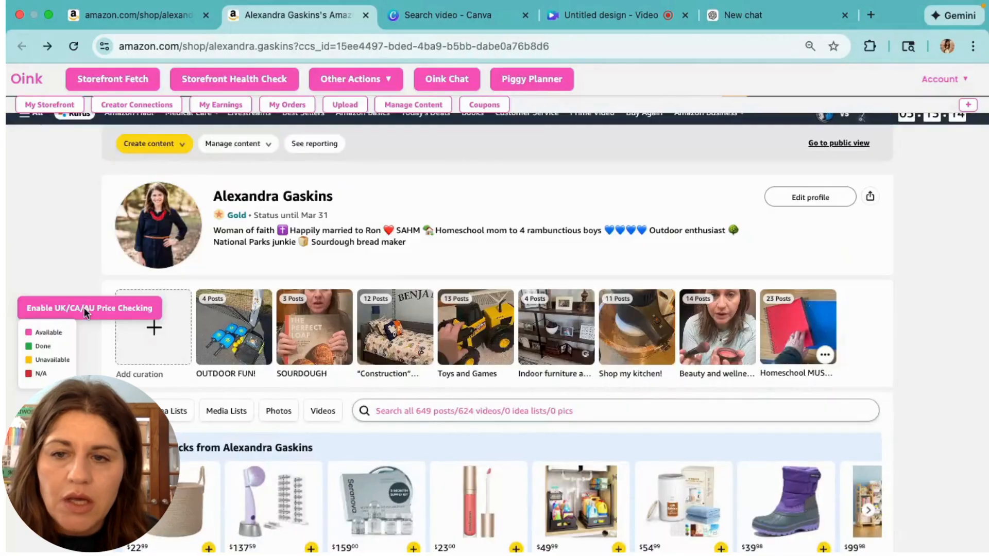
pyautogui.click(155, 332)
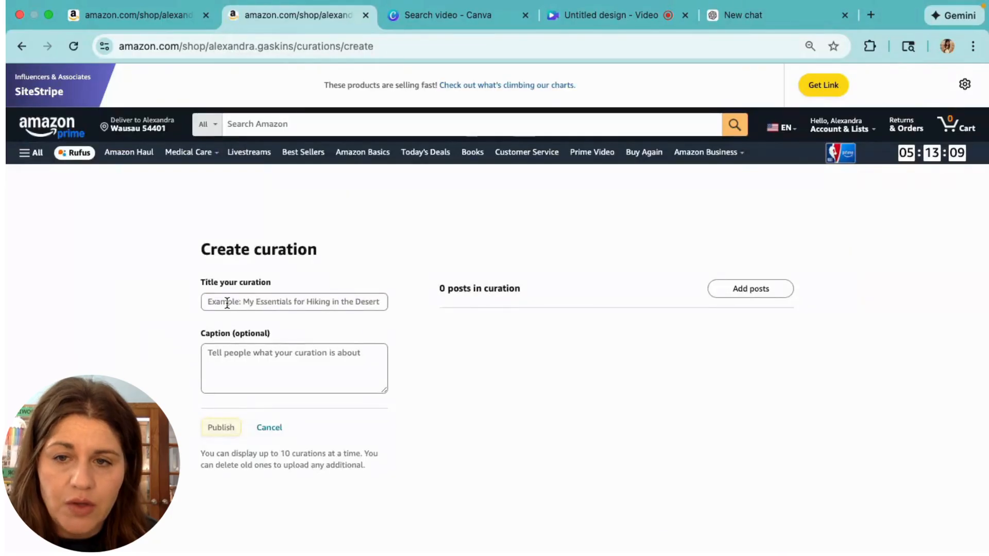
# Title the new curation 'Winter Must Haves!'
pyautogui.click(225, 322)
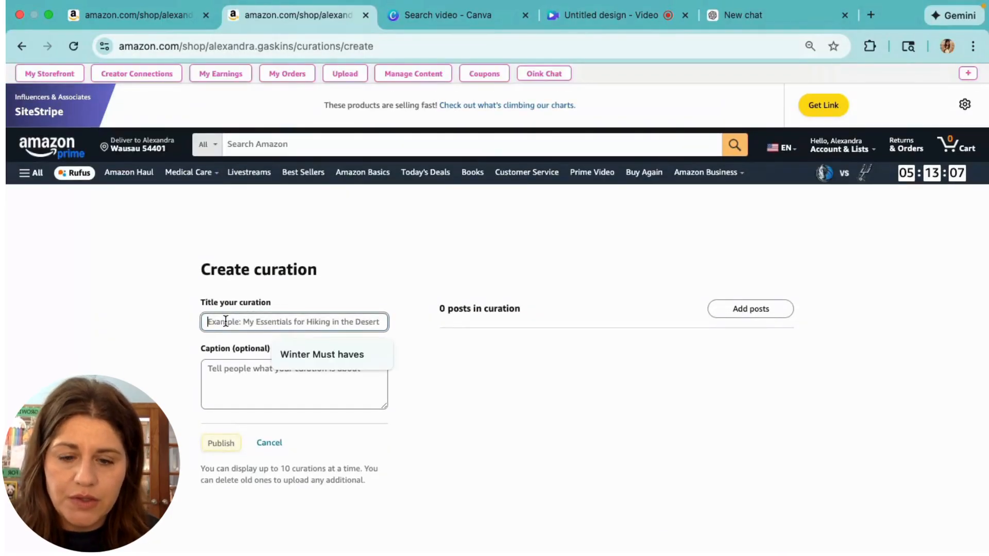
pyautogui.write('Winter')
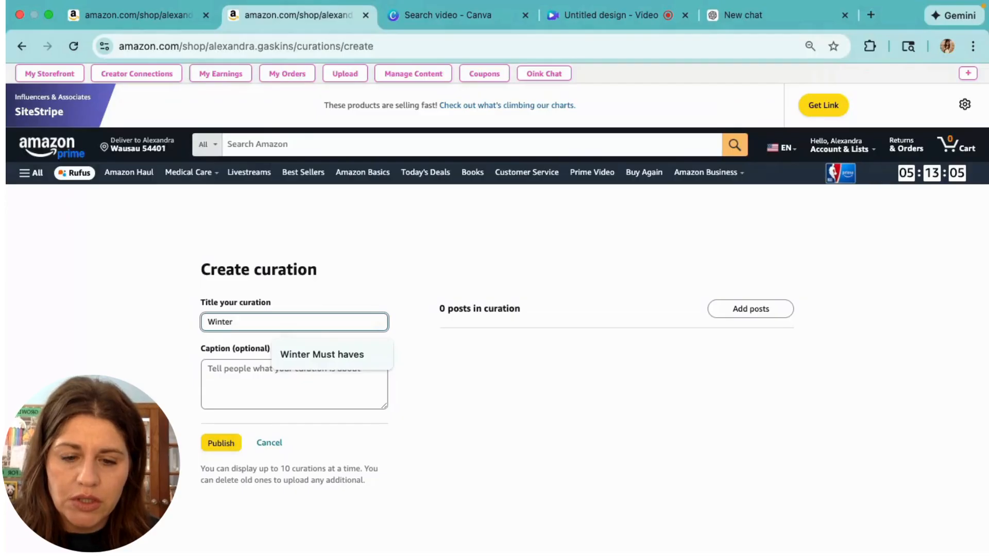
pyautogui.write(' Must Haves!')
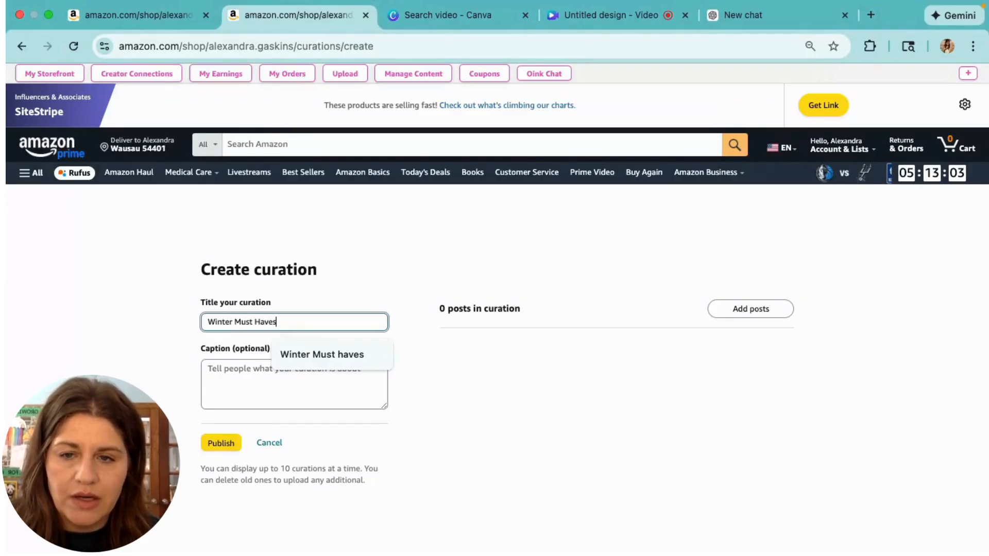
pyautogui.click(231, 384)
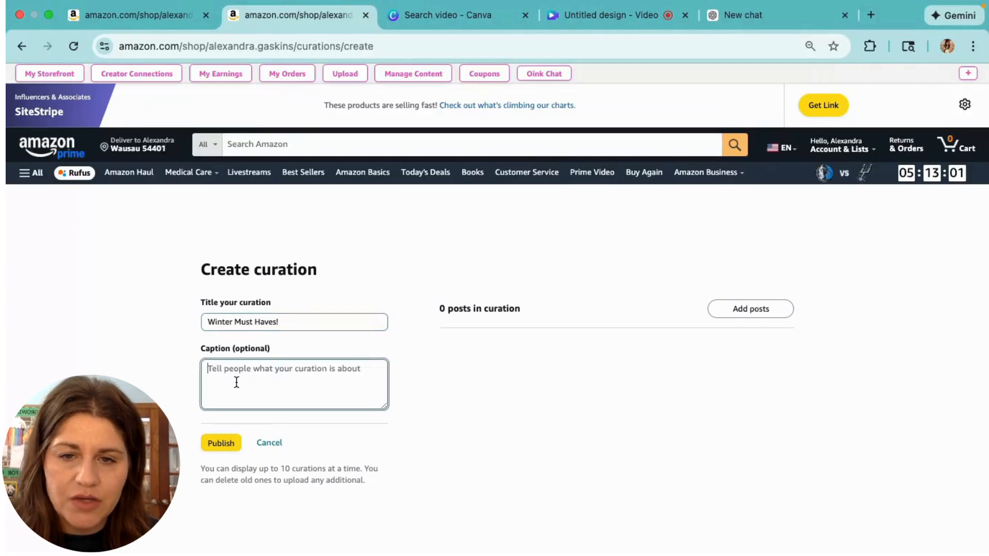
# Search 'winter', add the snow boots, fall/winter staple and fleece ski mask posts, and publish
pyautogui.click(750, 309)
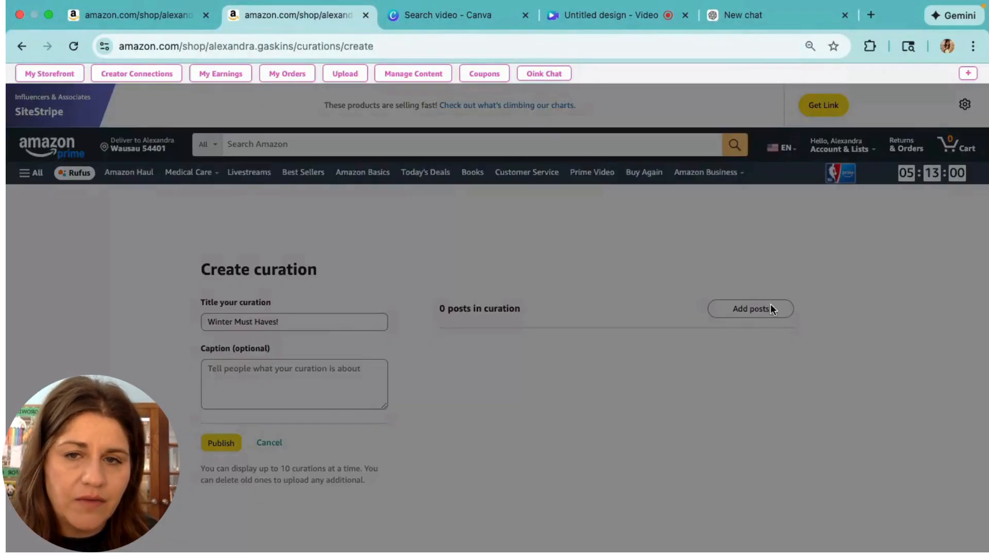
pyautogui.click(480, 171)
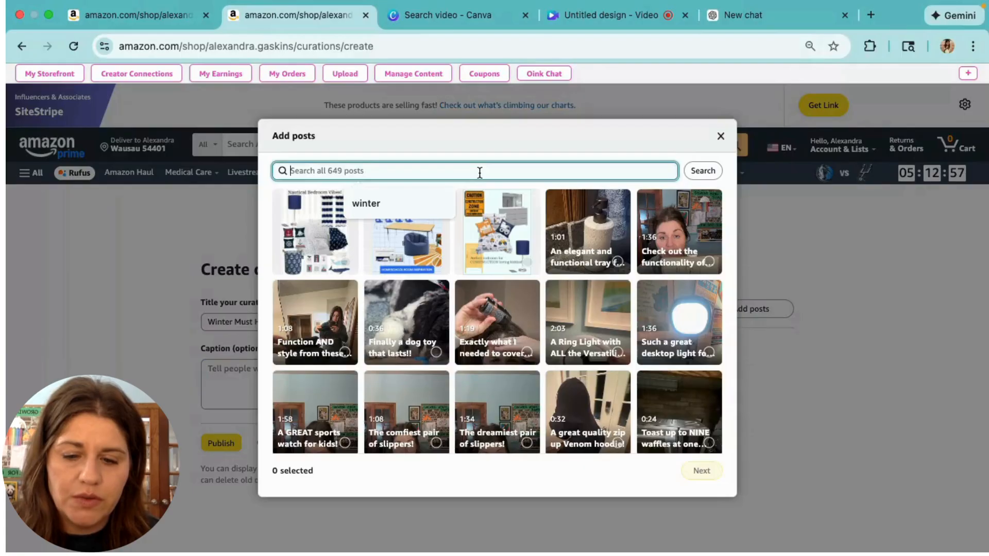
pyautogui.write('winter')
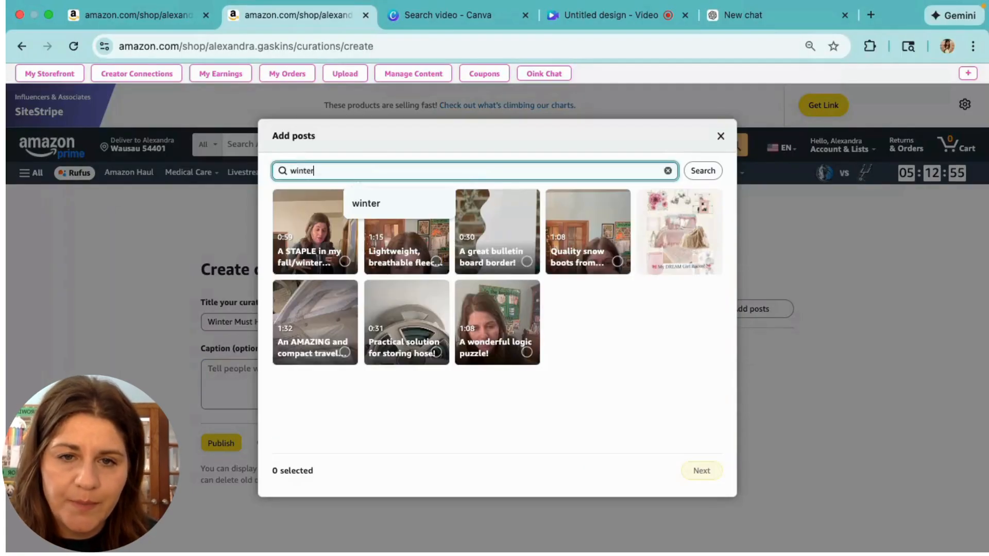
pyautogui.click(617, 261)
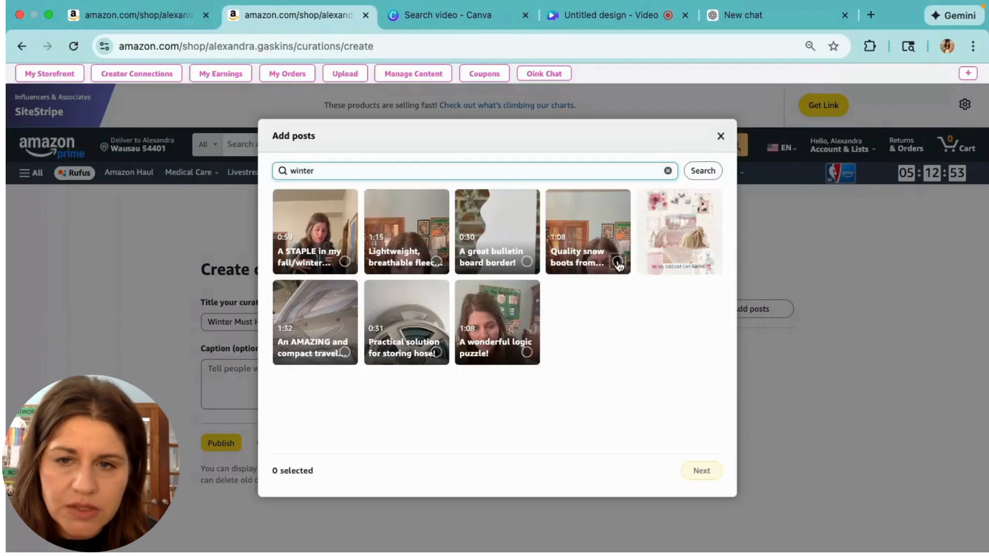
pyautogui.click(345, 262)
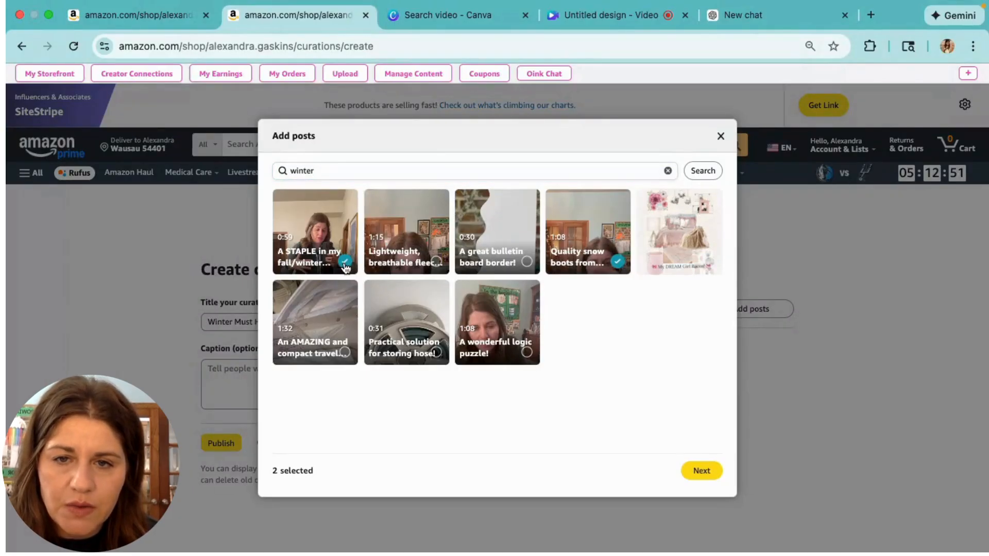
pyautogui.click(435, 264)
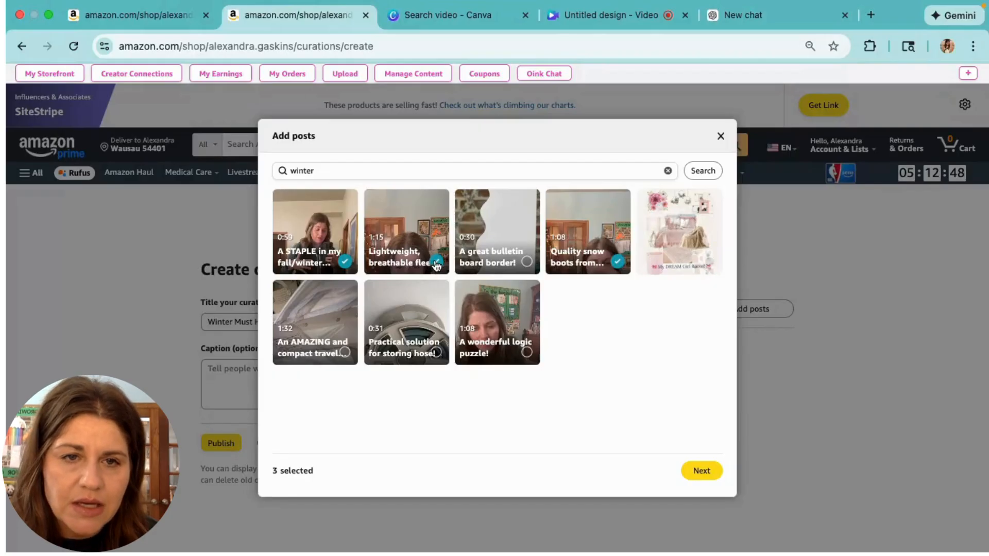
pyautogui.click(701, 472)
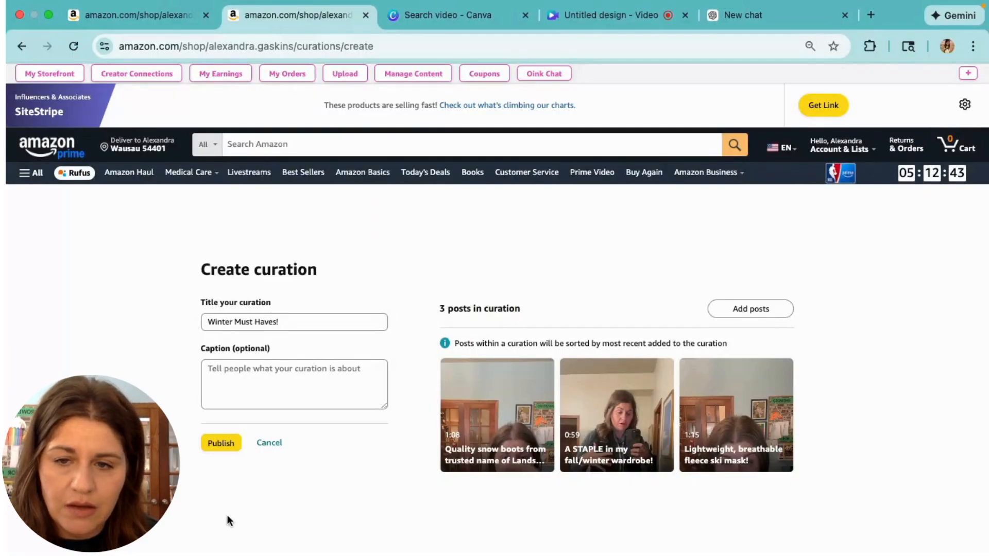
pyautogui.click(214, 444)
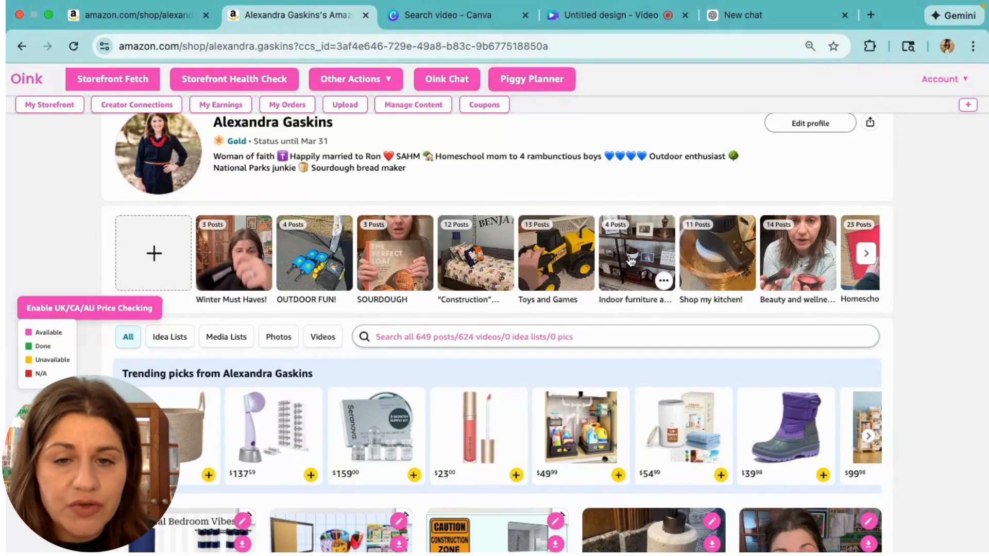
# Scroll the storefront to review the curations row, led by Winter Must Haves!, and trending picks
pyautogui.scroll(-1, 477, 308)
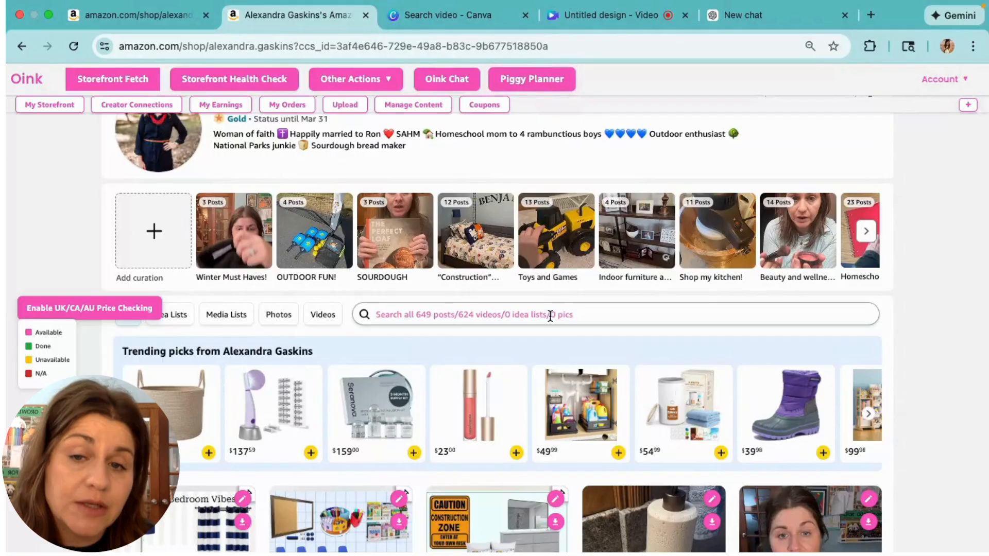
pyautogui.scroll(-2, 550, 315)
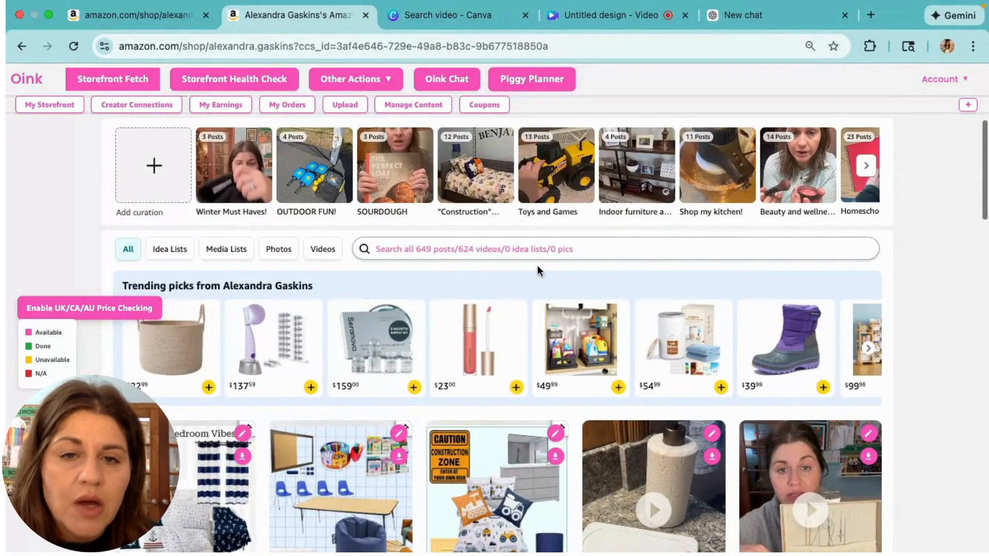
# Filter the storefront to idea lists and open the "Falloween" Decor list
pyautogui.click(170, 249)
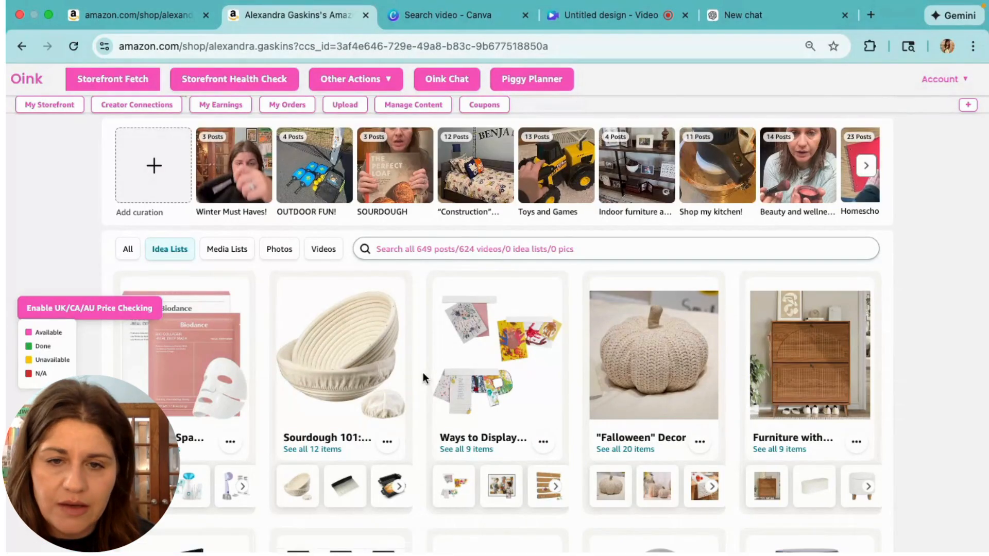
pyautogui.scroll(-3, 423, 373)
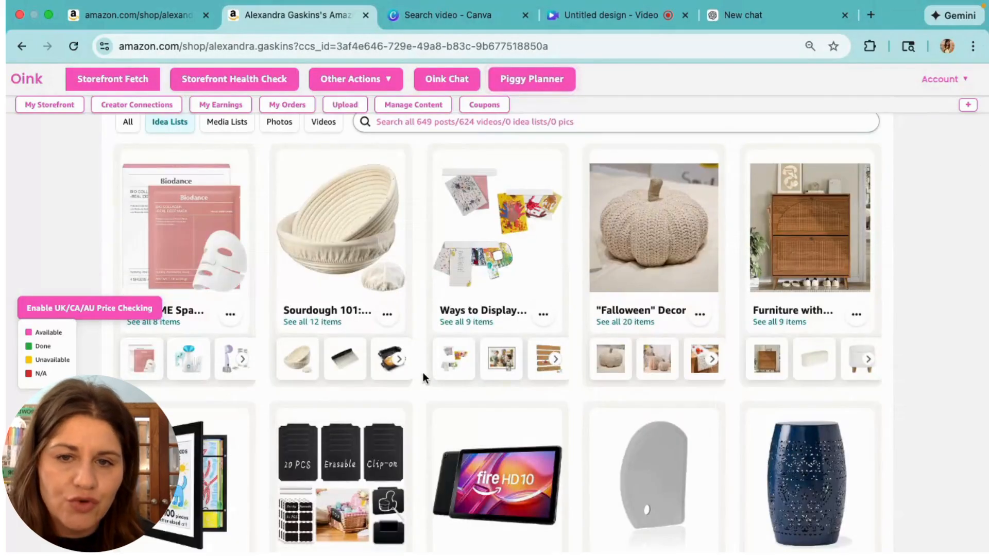
pyautogui.click(656, 260)
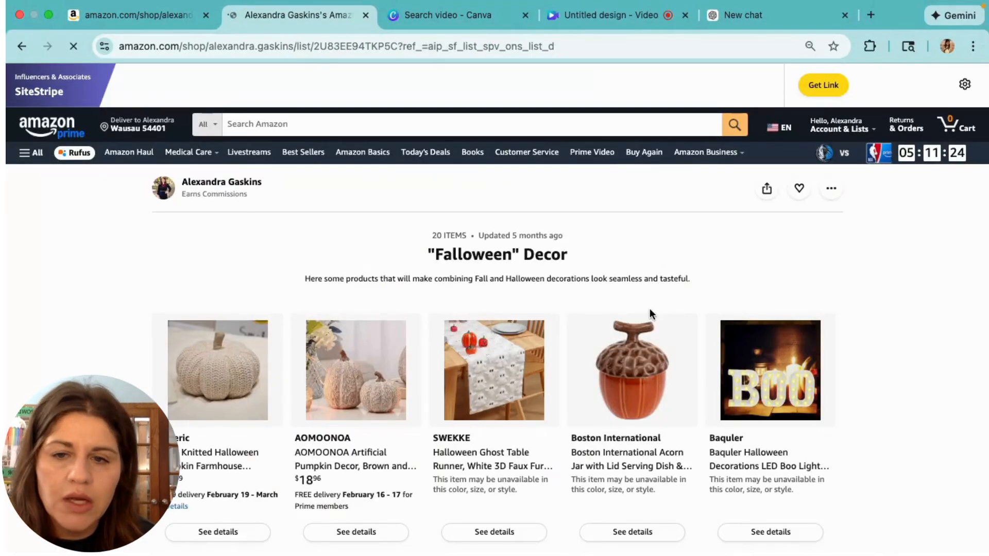
# Scroll through the 20 "Falloween" Decor products and return to the idea lists
pyautogui.scroll(-1, 649, 385)
pyautogui.scroll(-8, 648, 386)
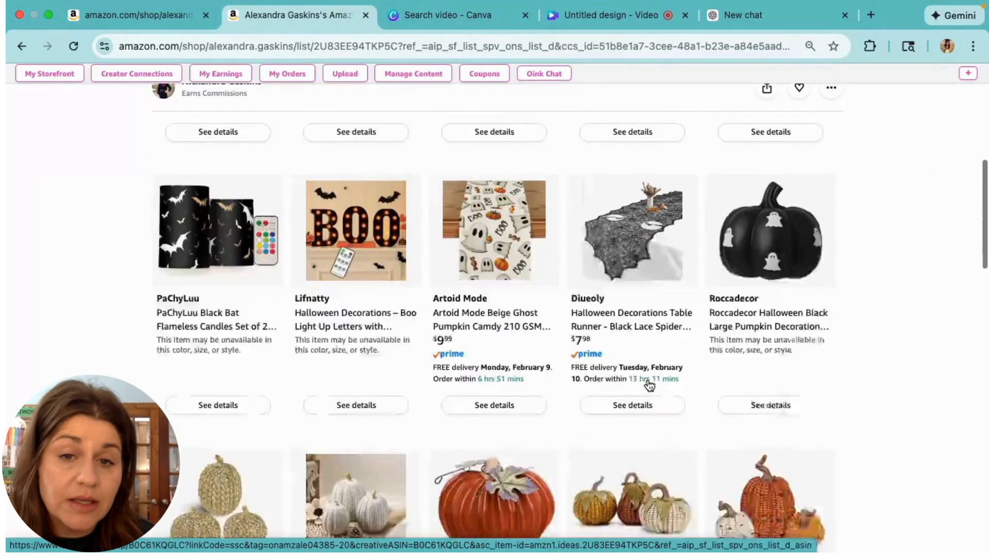
pyautogui.scroll(-10, 649, 386)
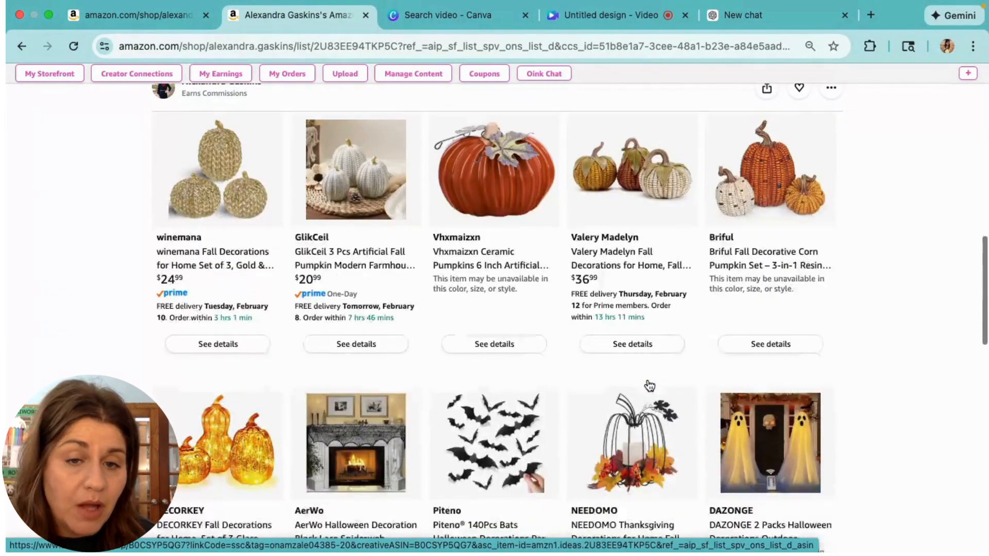
pyautogui.scroll(-4, 648, 385)
pyautogui.scroll(10, 648, 385)
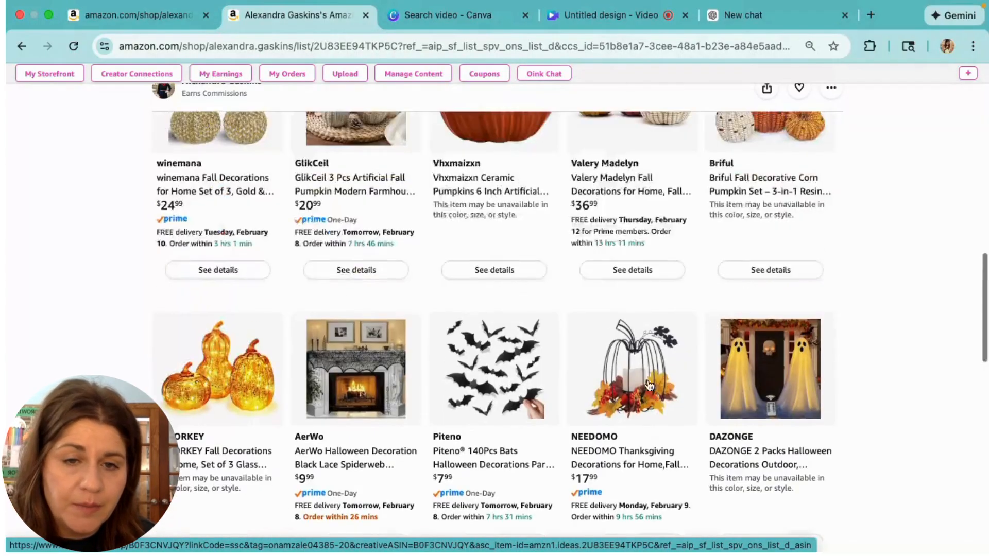
pyautogui.scroll(15, 649, 385)
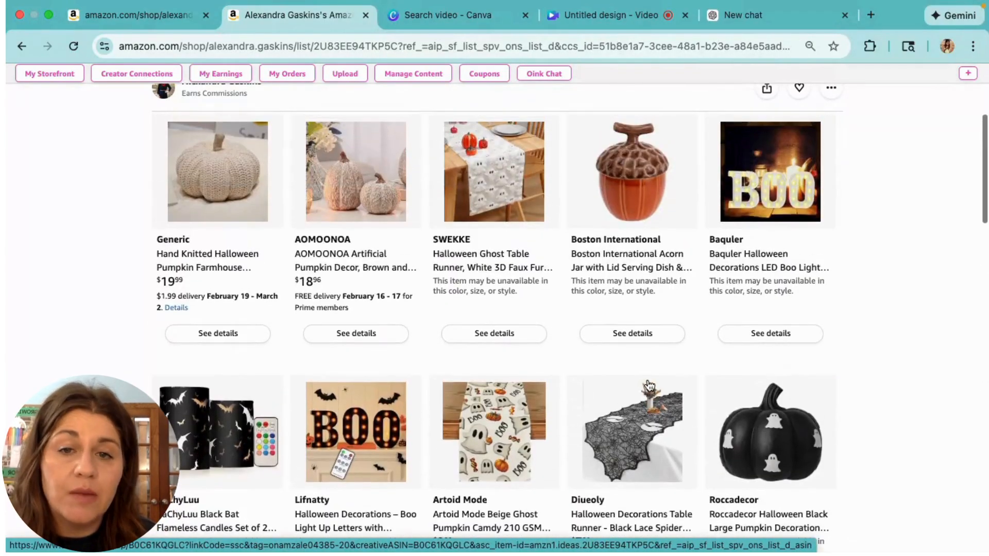
pyautogui.scroll(4, 649, 386)
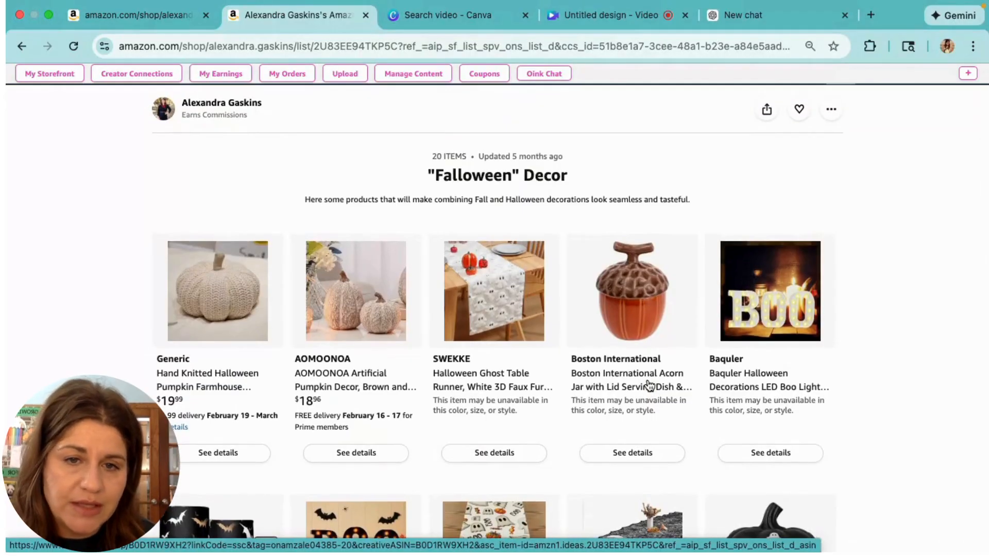
pyautogui.scroll(-4, 649, 385)
pyautogui.scroll(-5, 649, 385)
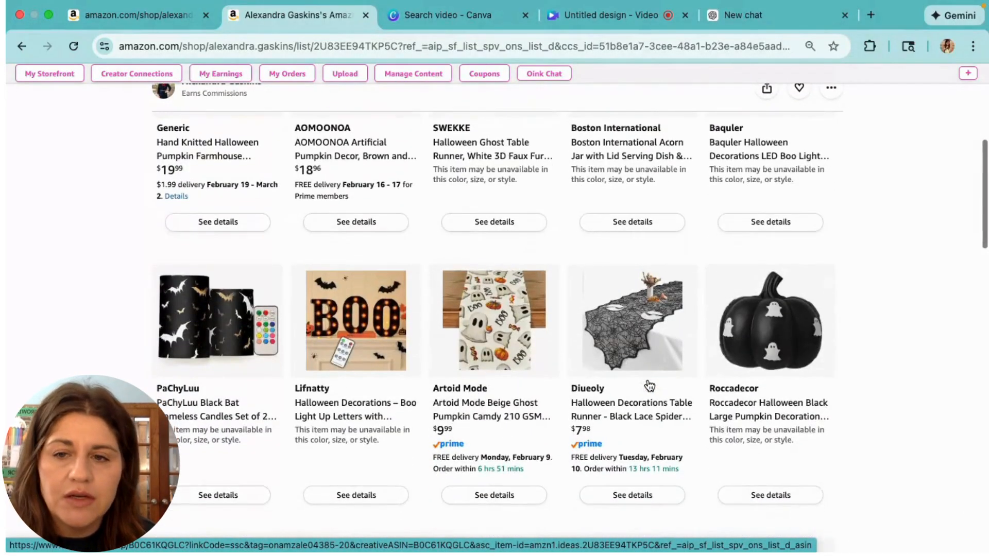
pyautogui.scroll(10, 639, 381)
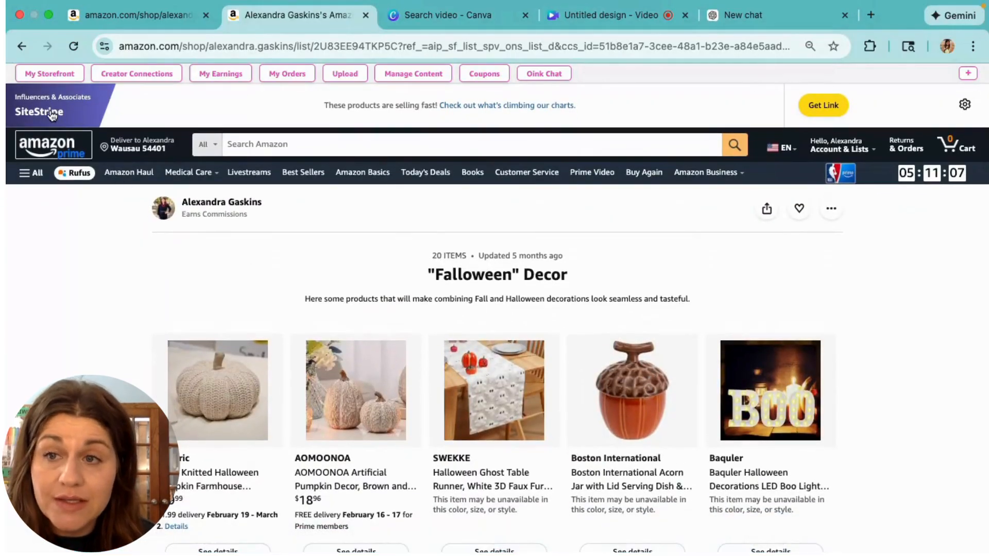
pyautogui.click(21, 47)
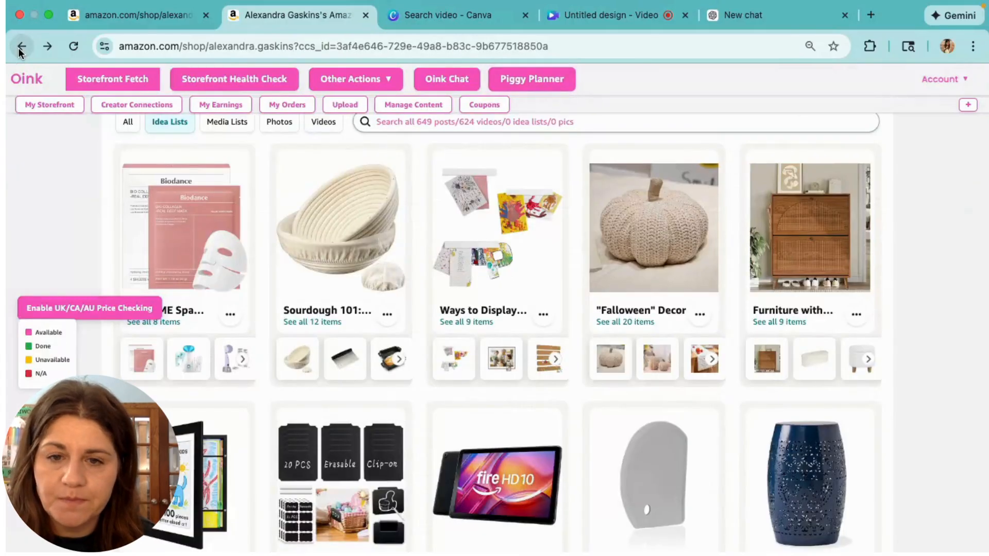
# Filter the storefront to Media Lists and choose Media List under Create content
pyautogui.scroll(2, 318, 365)
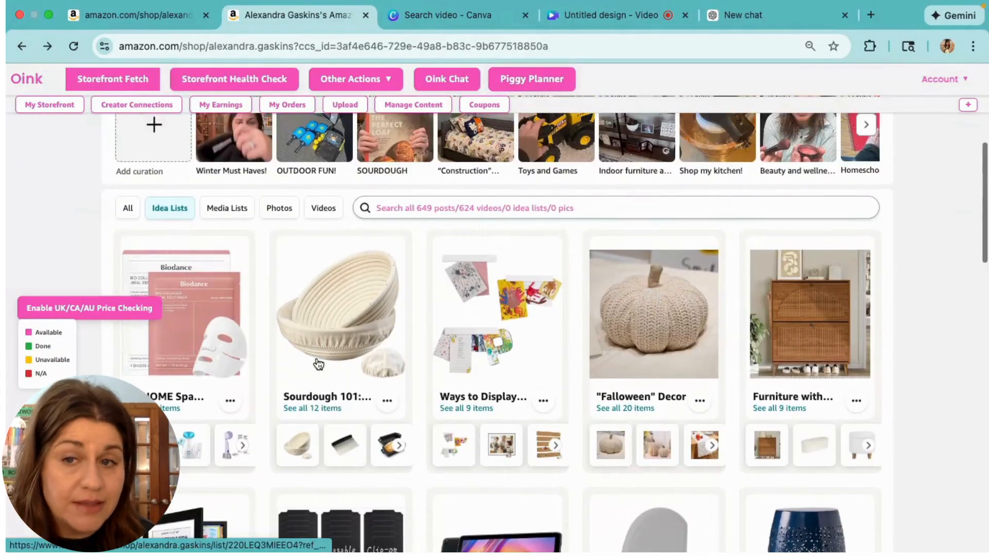
pyautogui.scroll(-1, 318, 364)
pyautogui.scroll(1, 319, 365)
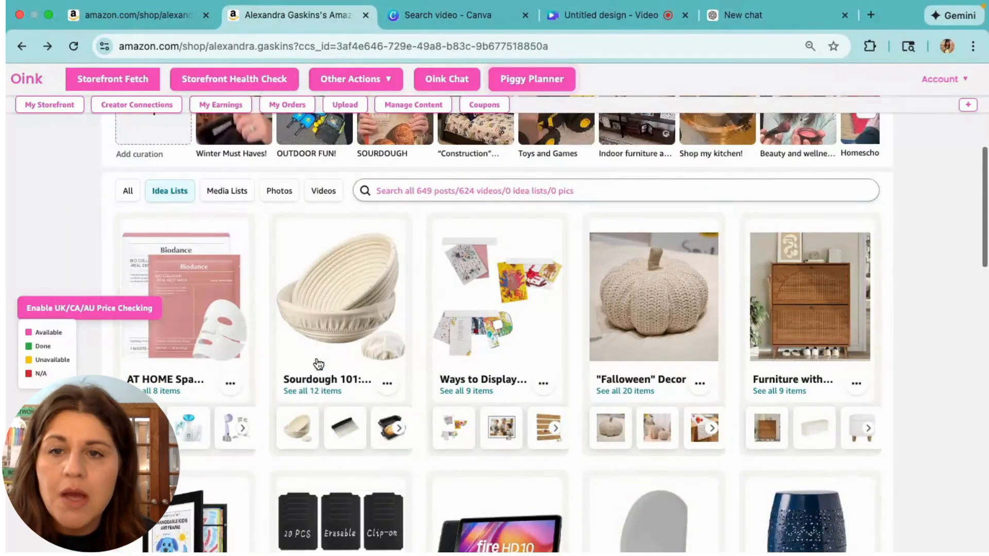
pyautogui.click(235, 194)
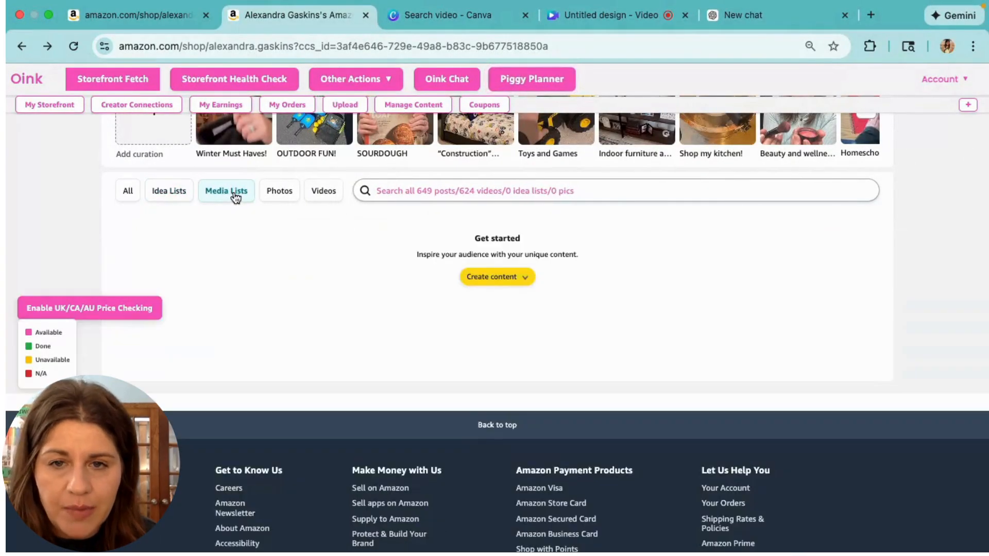
pyautogui.click(524, 278)
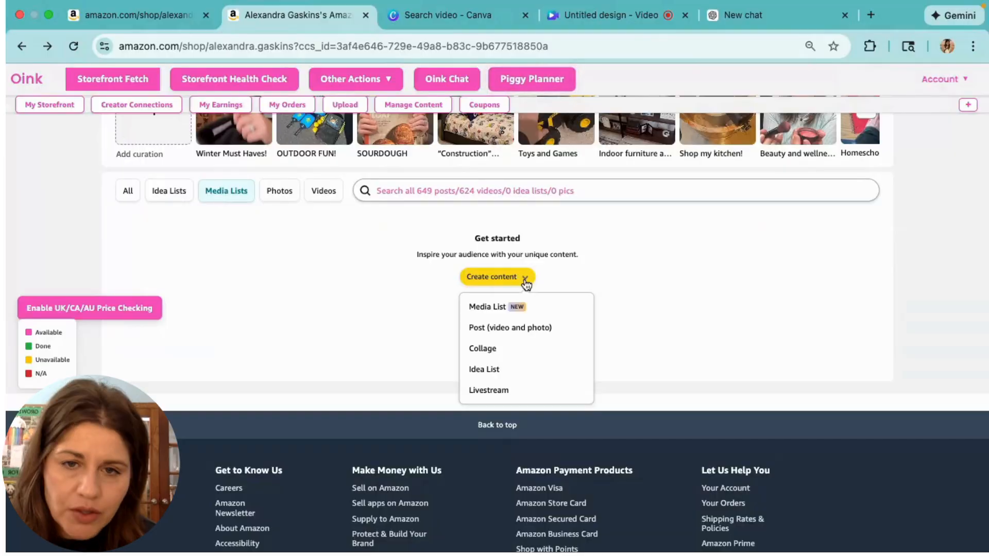
pyautogui.click(505, 308)
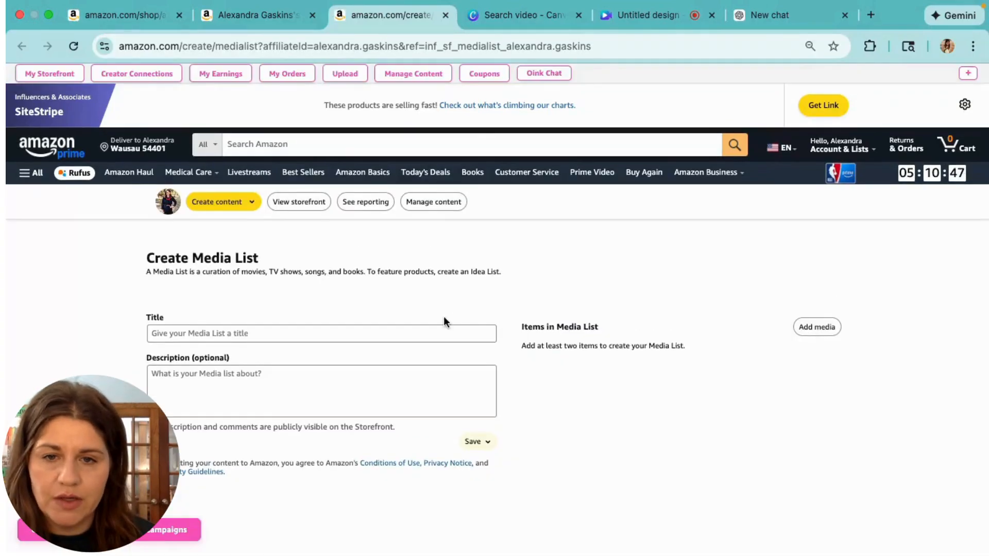
# Title the media list 'Must read books of 2026', add The Women: A Novel, then close the draft
pyautogui.click(423, 328)
pyautogui.write('Mu')
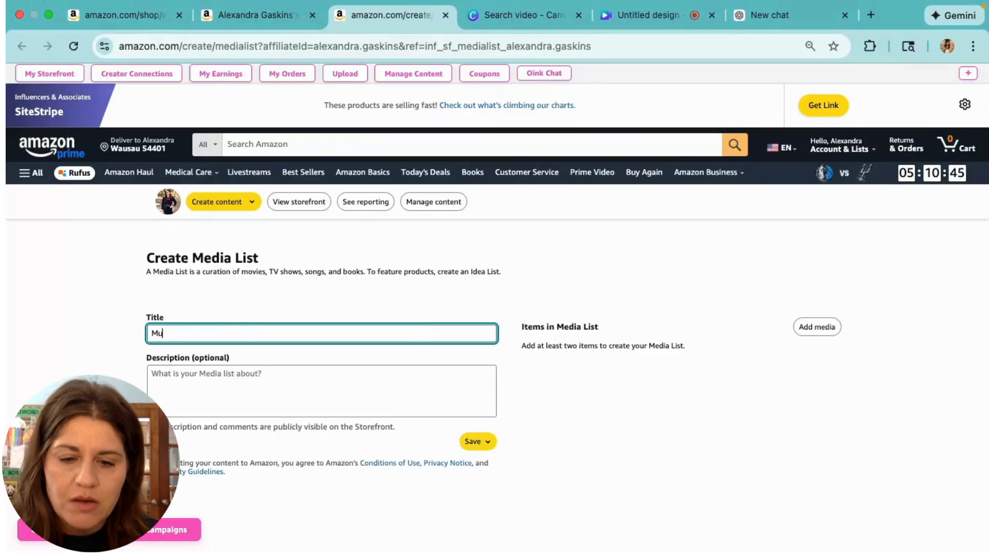
pyautogui.write('st read')
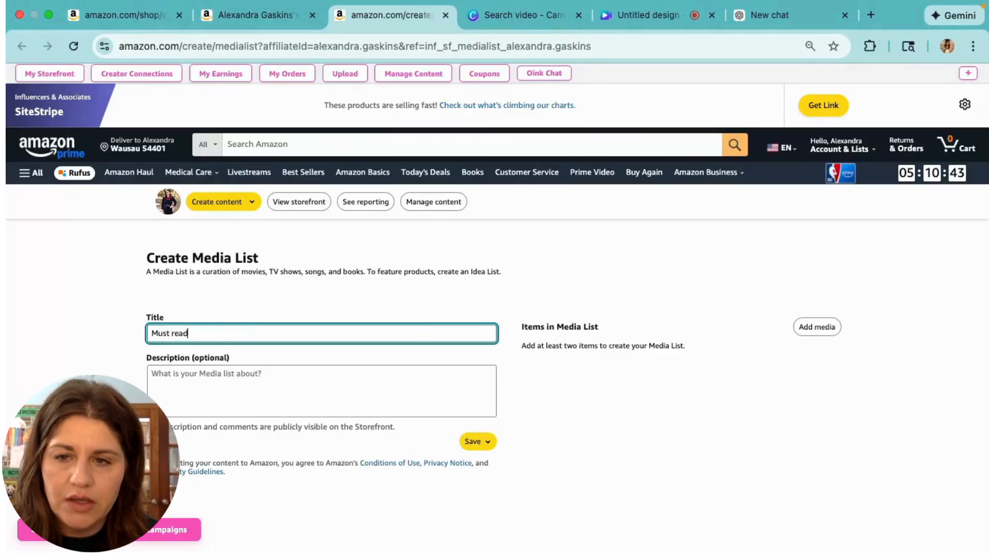
pyautogui.write(' books of 2026')
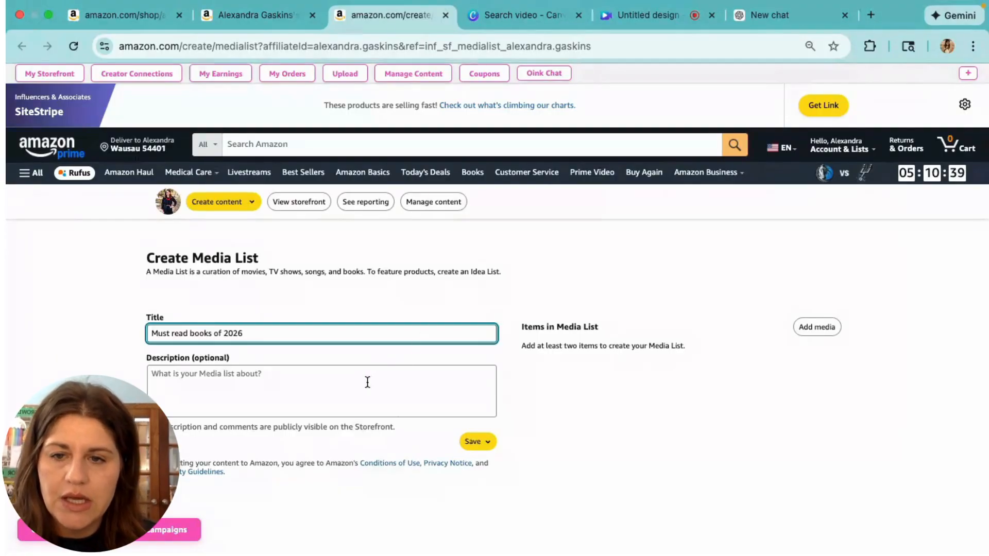
pyautogui.click(817, 327)
pyautogui.click(592, 180)
pyautogui.write('The women')
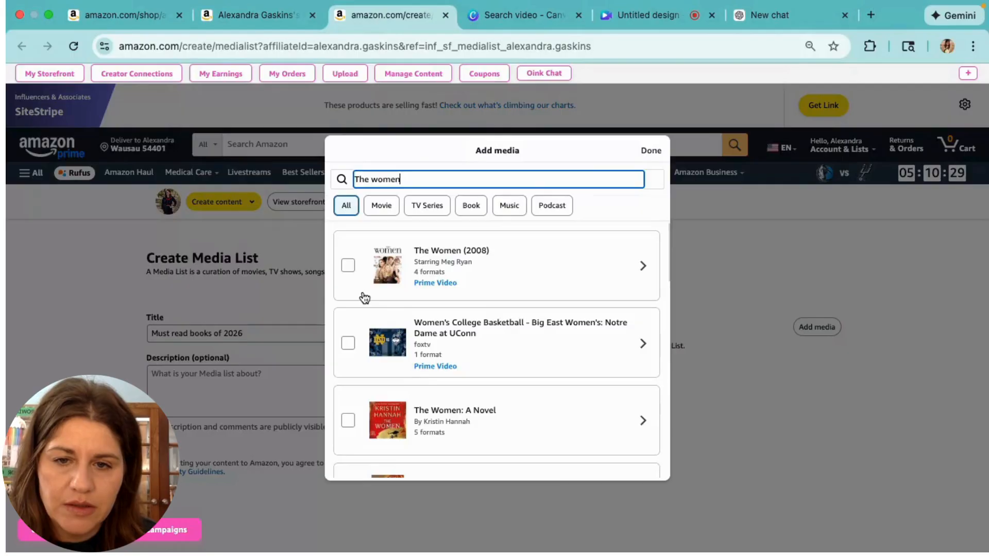
pyautogui.scroll(-1, 360, 350)
pyautogui.click(353, 381)
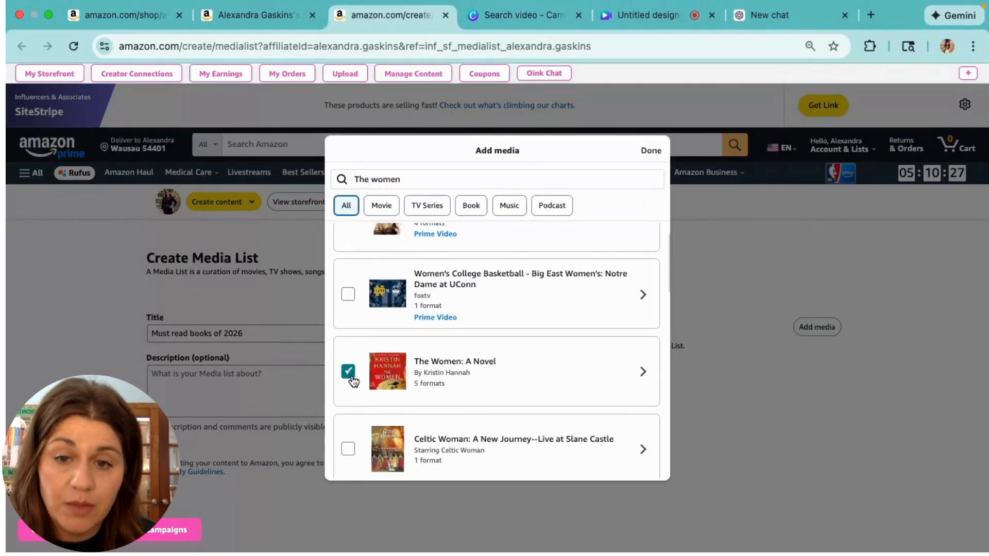
pyautogui.click(656, 151)
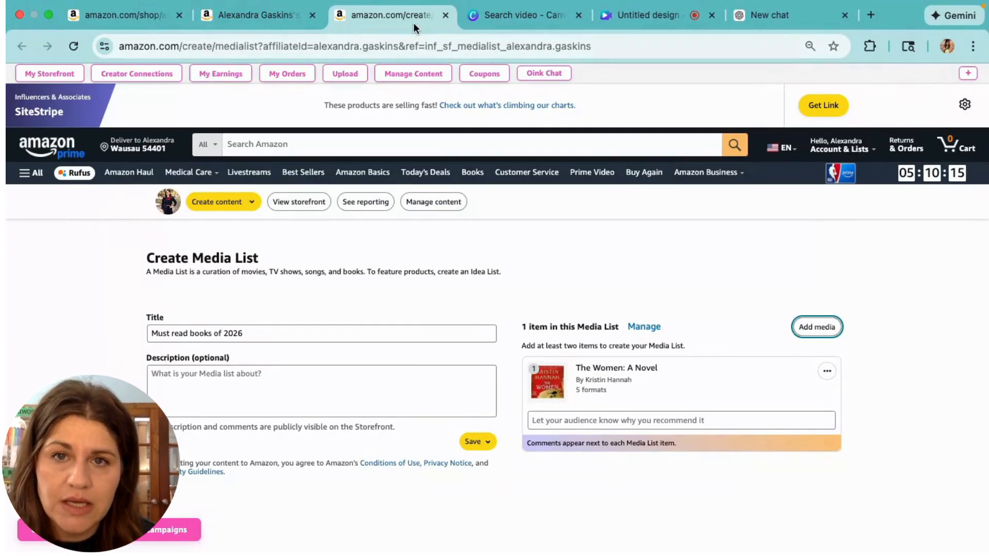
pyautogui.click(446, 16)
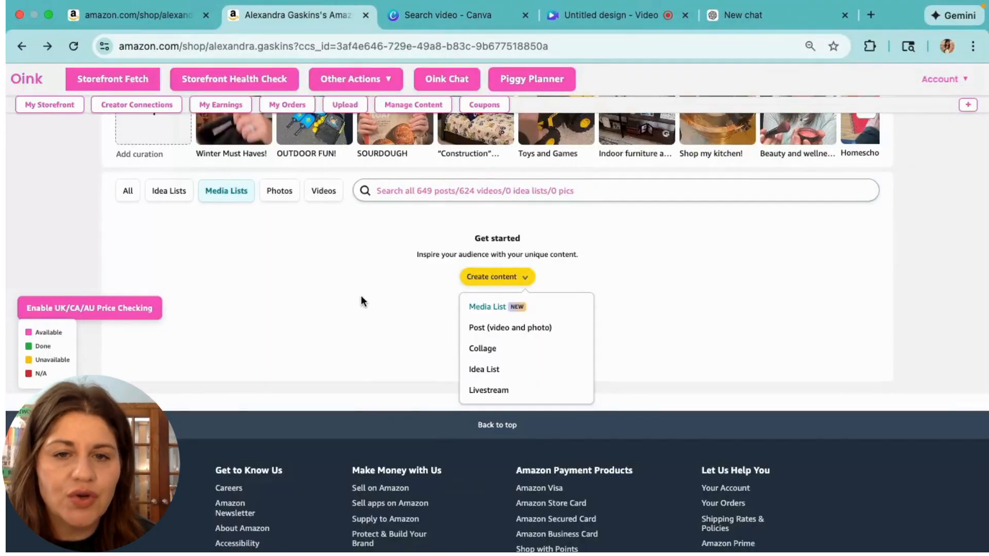
# Choose Collage from the Create content dropdown to open a new Summer Vibes collage
pyautogui.scroll(2, 360, 299)
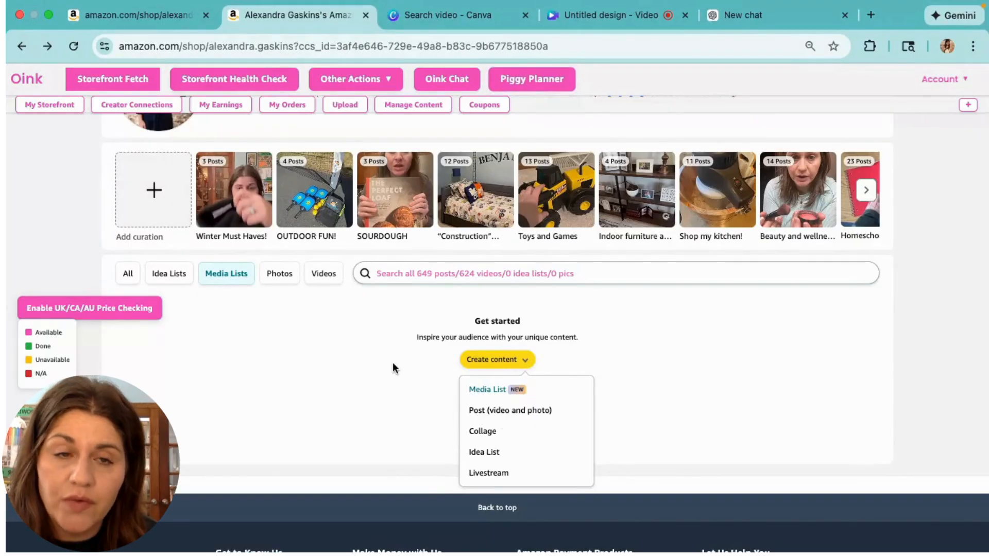
pyautogui.scroll(2, 393, 368)
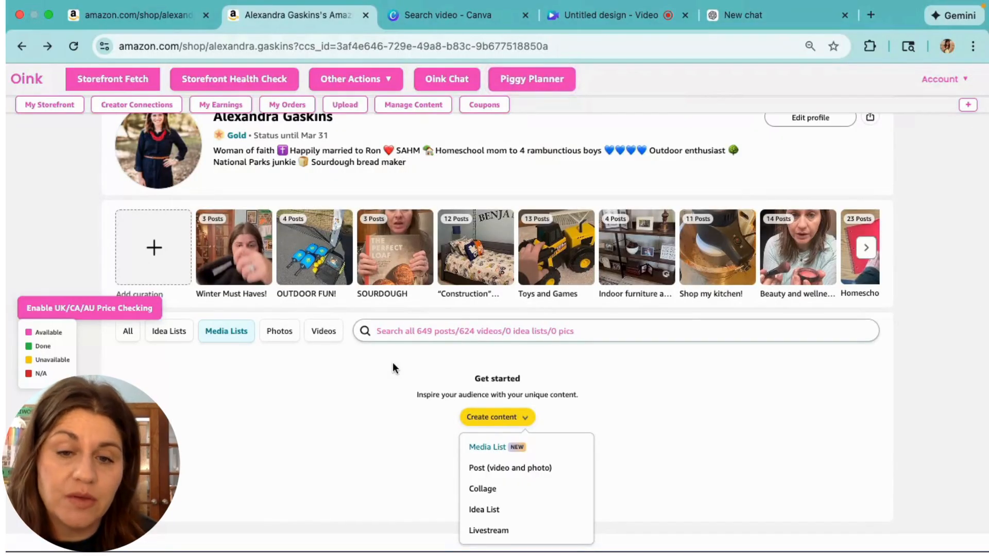
pyautogui.scroll(-2, 397, 411)
pyautogui.scroll(-1, 397, 412)
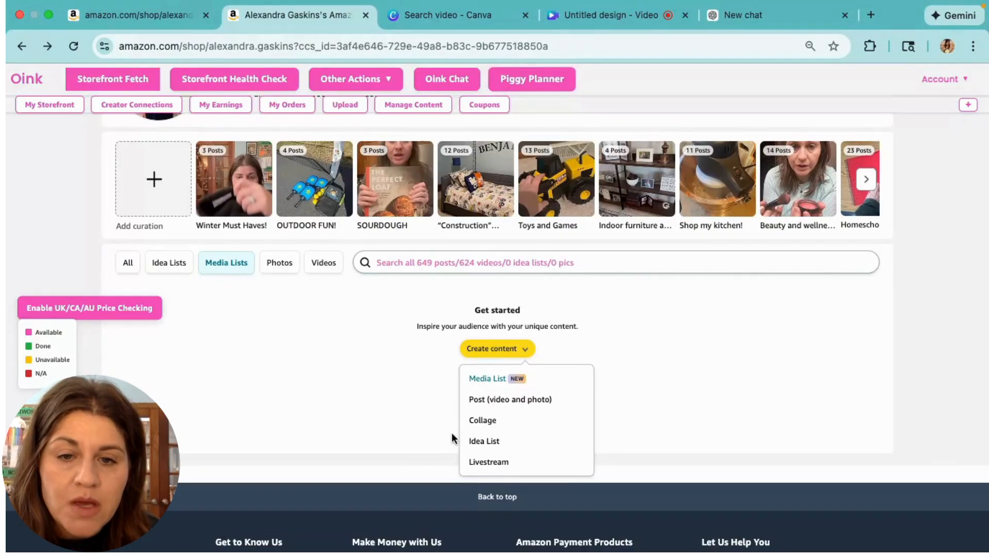
pyautogui.click(483, 421)
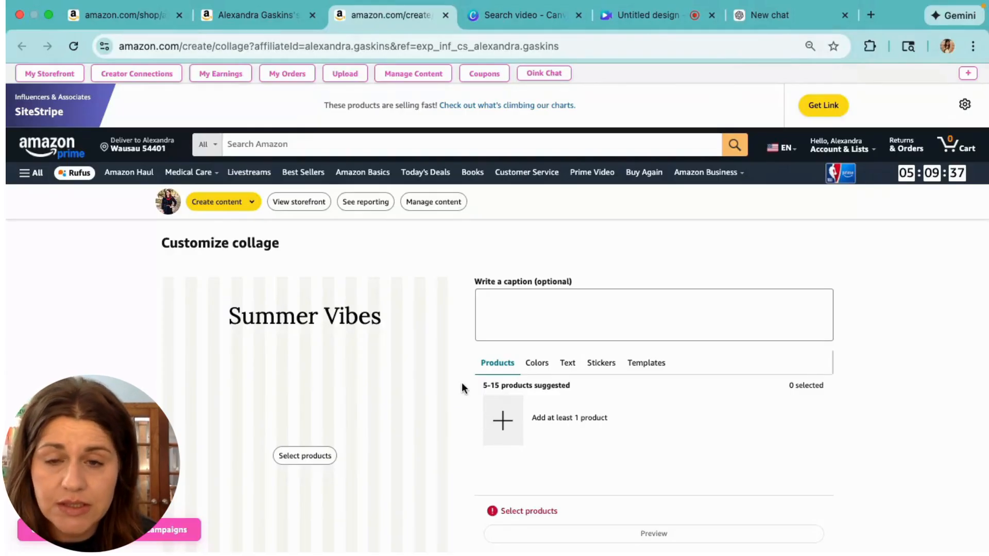
# Preview the Colors, Text and Stickers options, then apply the orange Black Friday Deals template
pyautogui.scroll(-2, 336, 367)
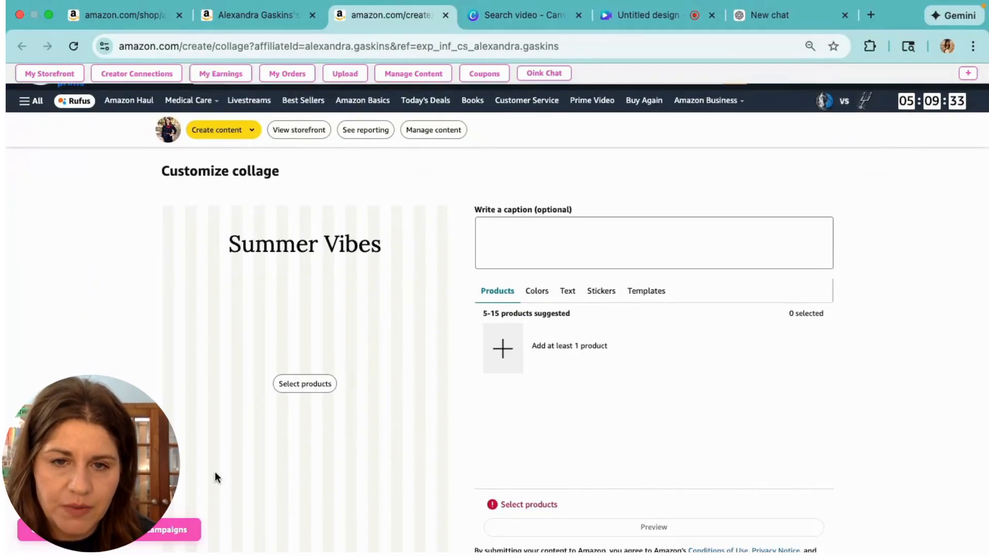
pyautogui.click(536, 292)
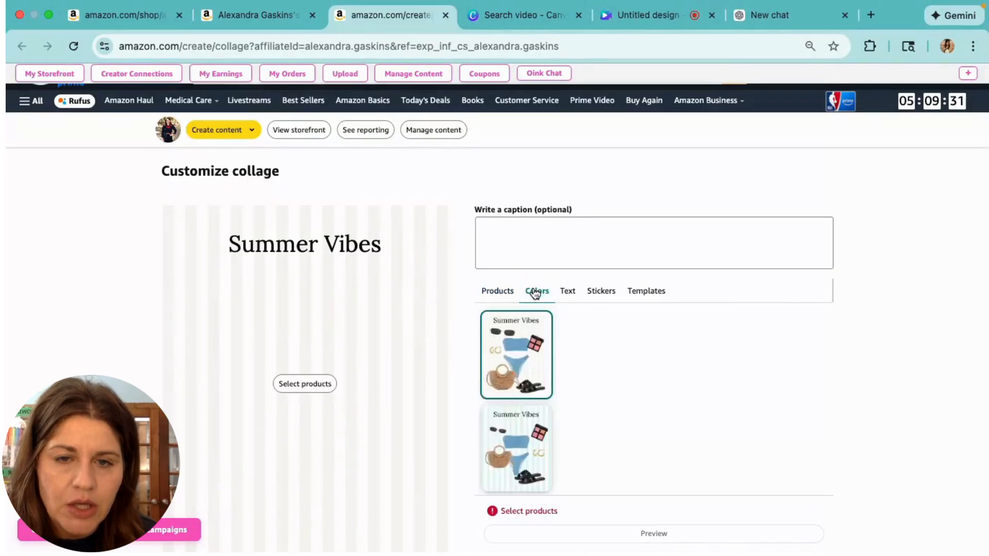
pyautogui.click(569, 291)
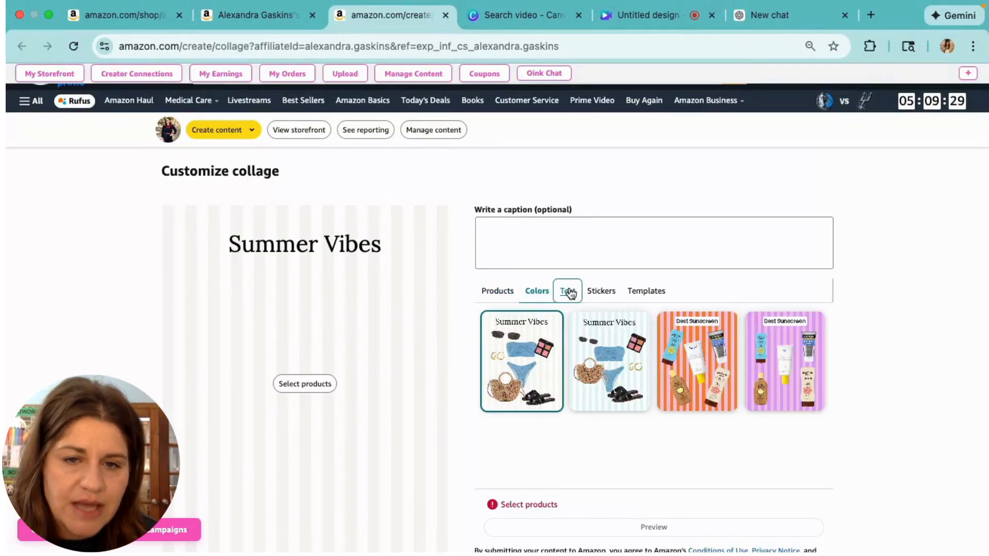
pyautogui.click(610, 293)
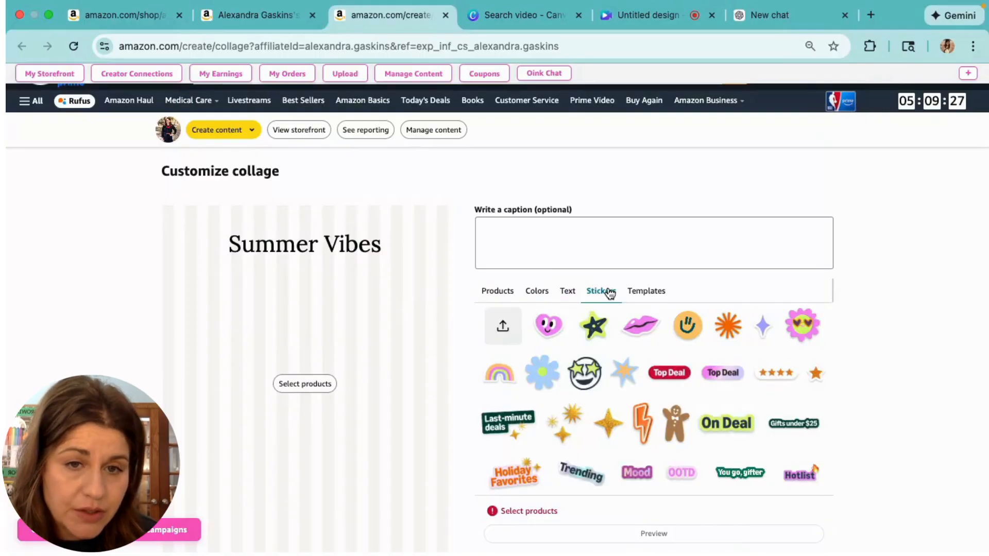
pyautogui.click(650, 294)
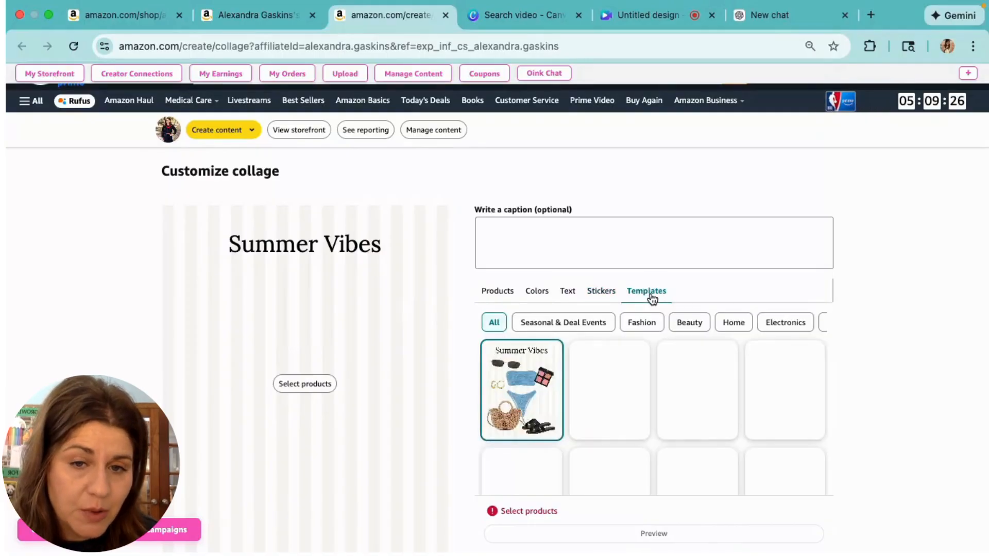
pyautogui.scroll(-5, 646, 376)
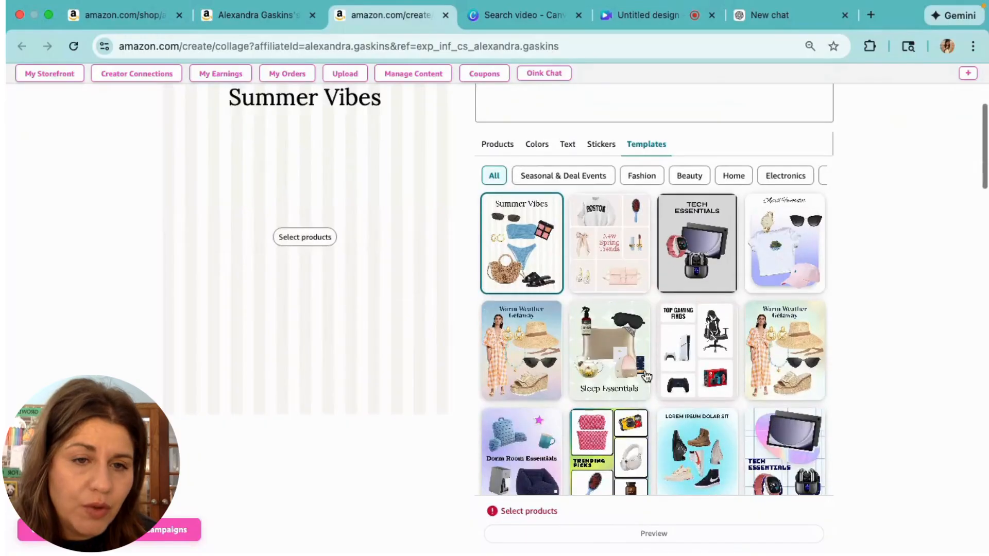
pyautogui.scroll(-2, 646, 377)
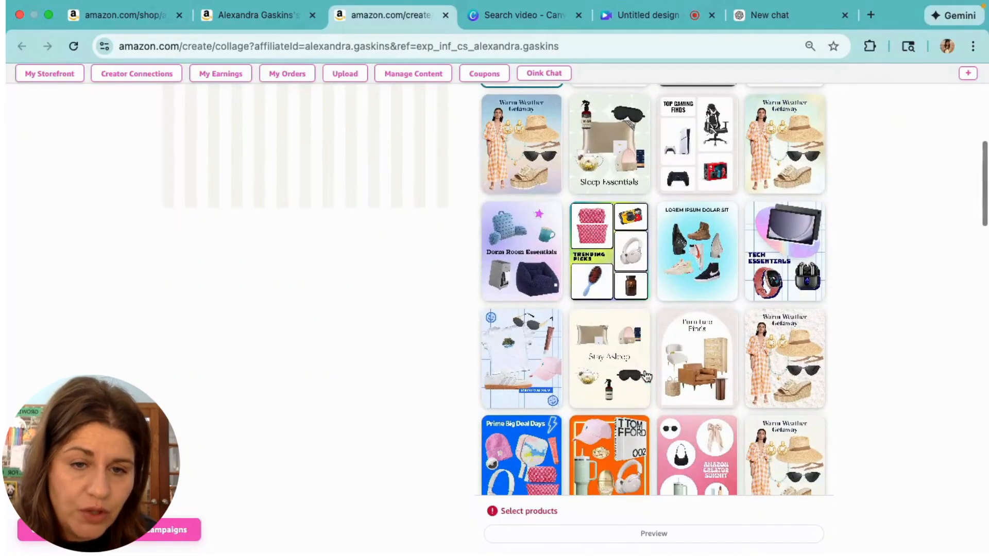
pyautogui.scroll(-2, 647, 377)
pyautogui.scroll(-2, 646, 376)
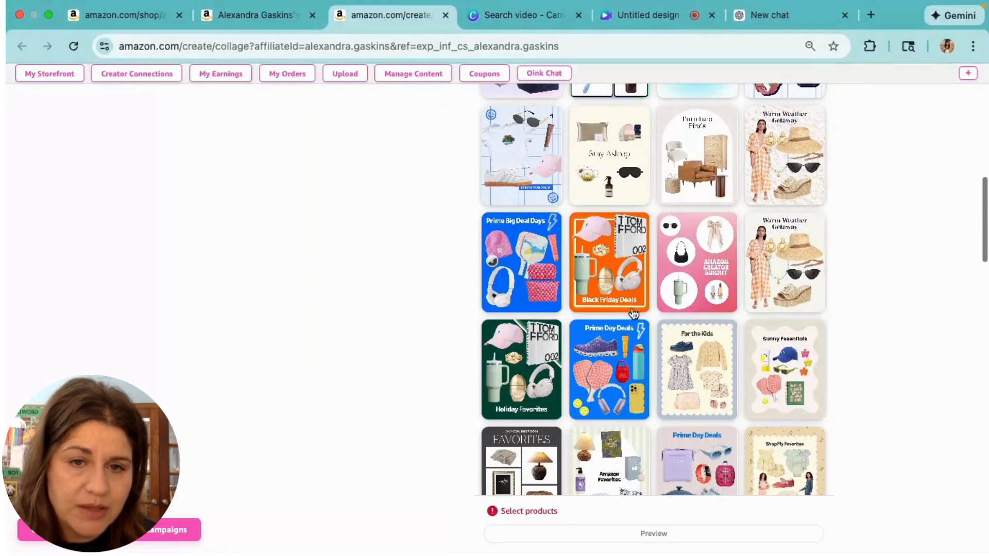
pyautogui.click(630, 289)
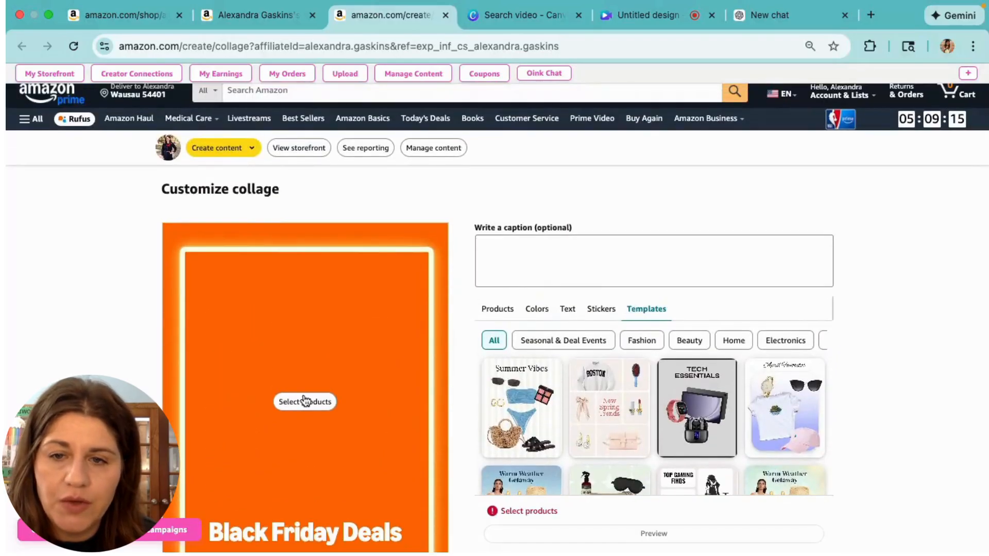
# Add the Seranova Micro Infusion System from past orders (search 'seranova') to the collage
pyautogui.click(299, 412)
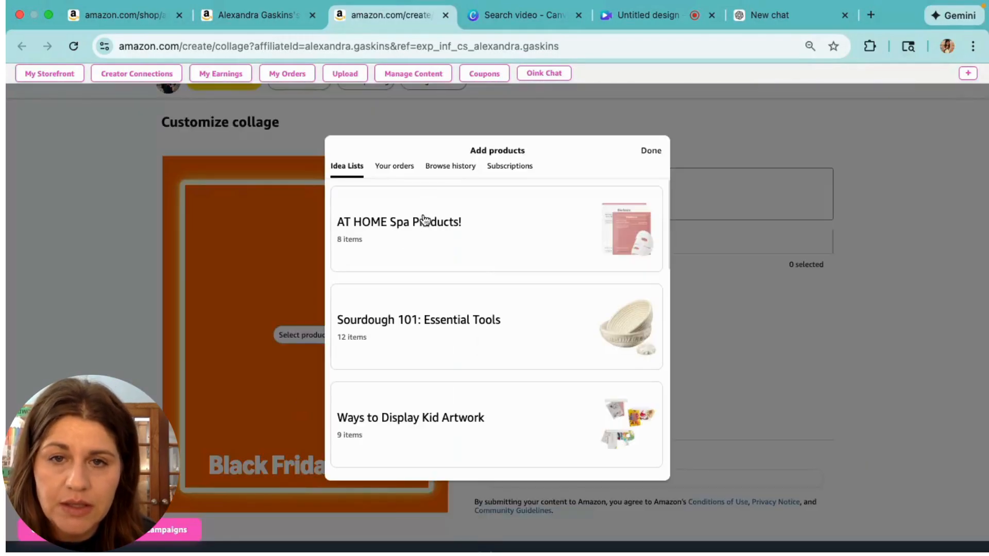
pyautogui.click(411, 168)
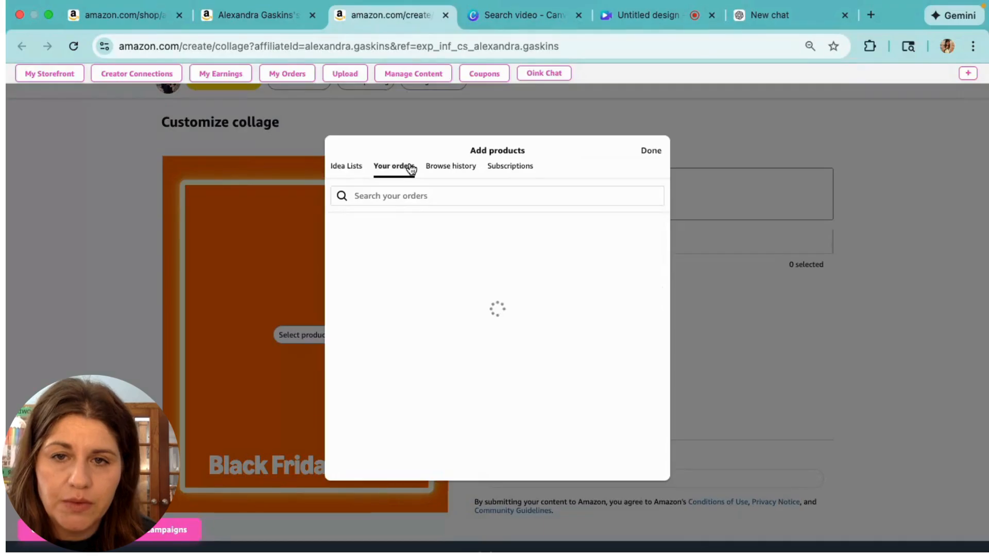
pyautogui.click(394, 195)
pyautogui.write('seram')
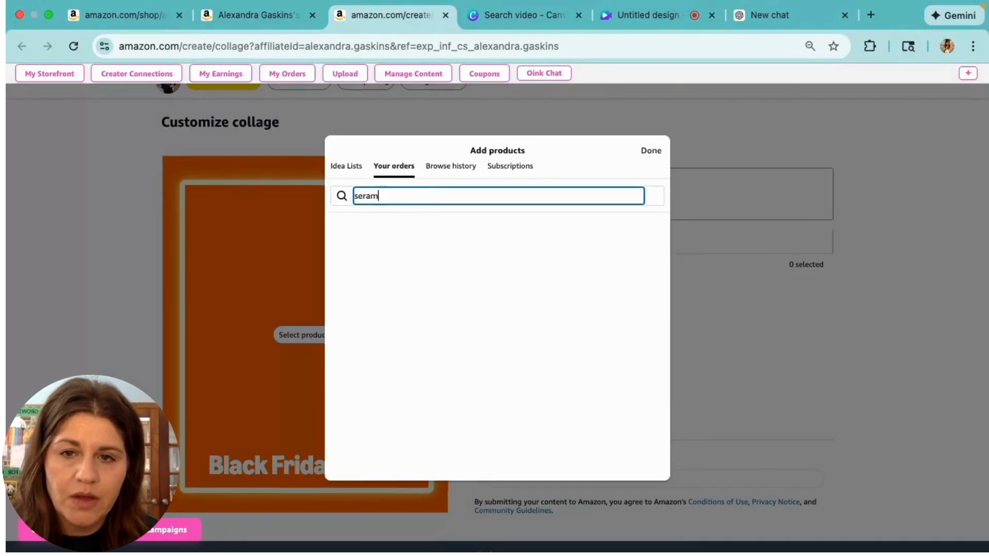
pyautogui.write('ova')
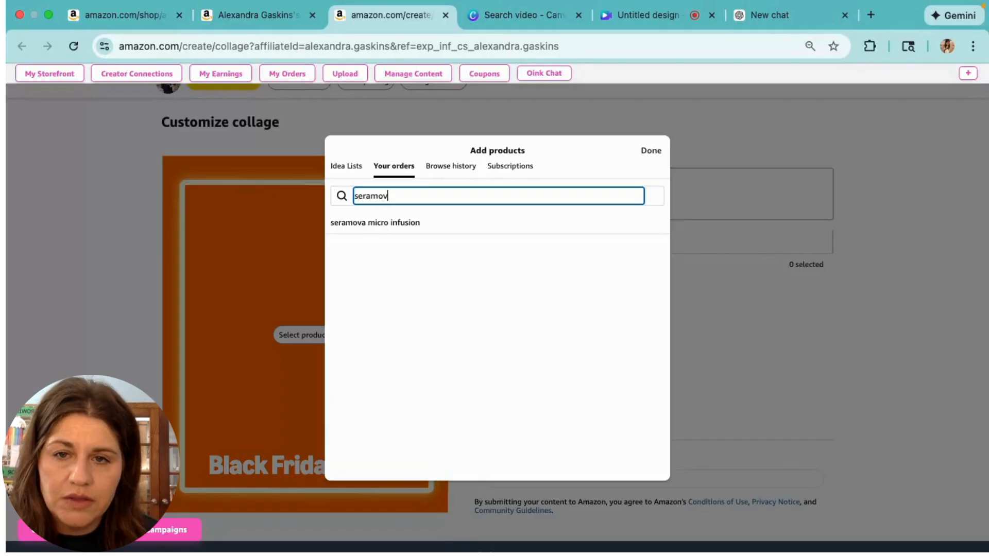
pyautogui.press('BackSpace')
pyautogui.write('nav')
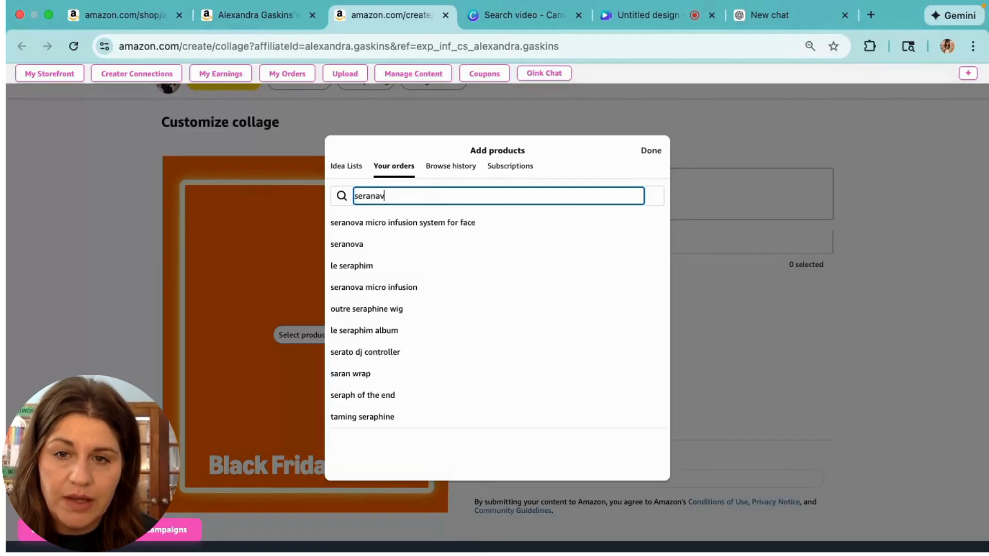
pyautogui.press('BackSpace')
pyautogui.press('BackSpace')
pyautogui.write('ova')
pyautogui.press('Return')
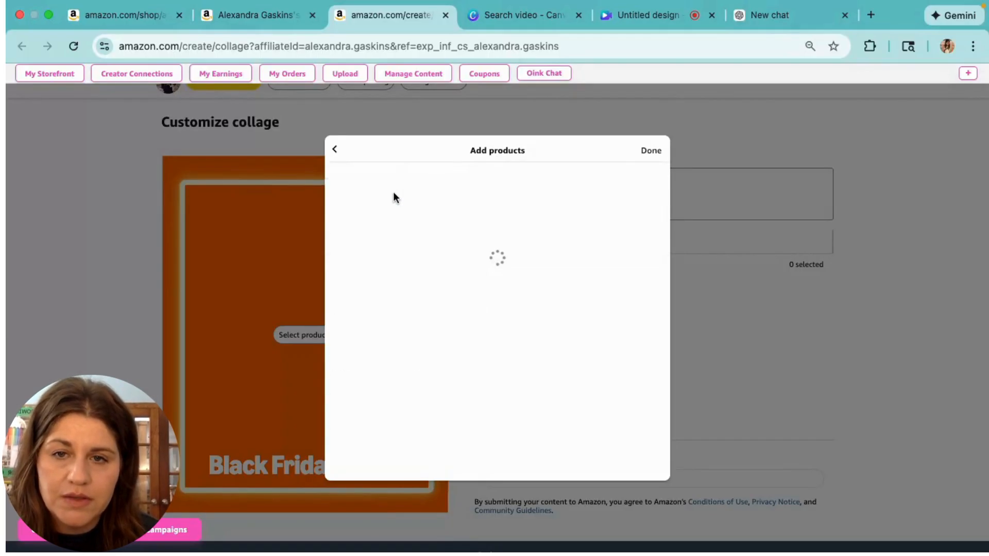
pyautogui.click(349, 207)
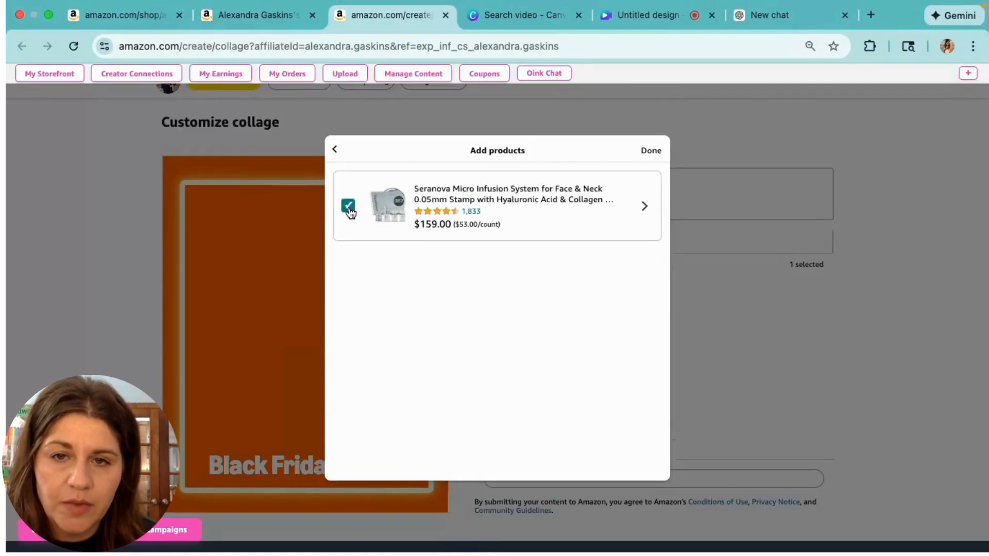
pyautogui.click(650, 152)
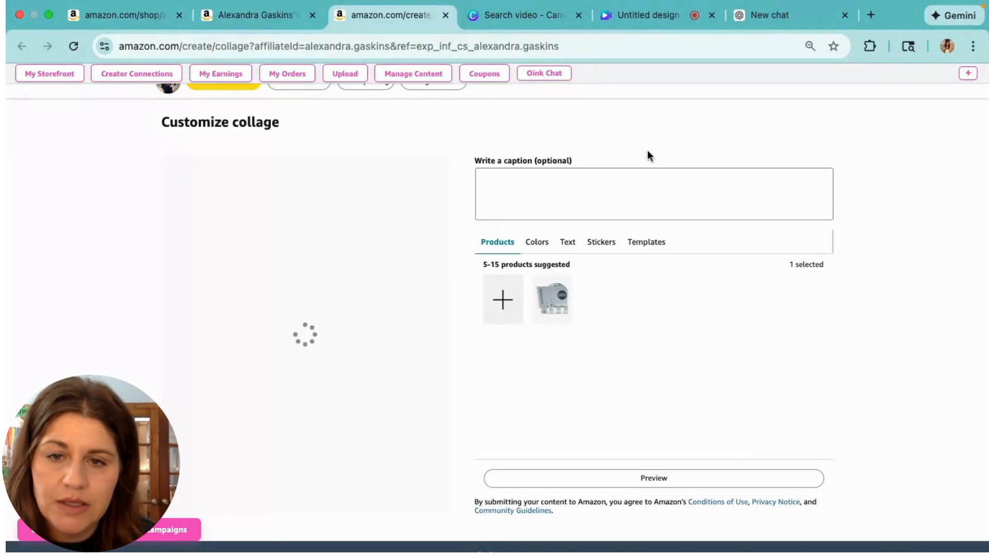
# Move the Seranova image to the collage's lower-left and select the Black Friday Deals headline text
pyautogui.moveTo(308, 299); pyautogui.dragTo(244, 390)
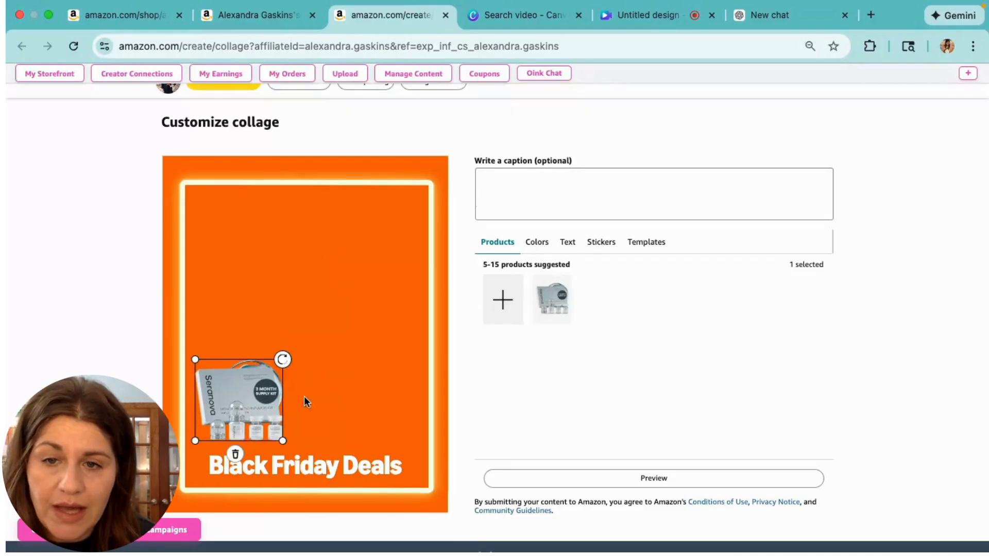
pyautogui.click(331, 473)
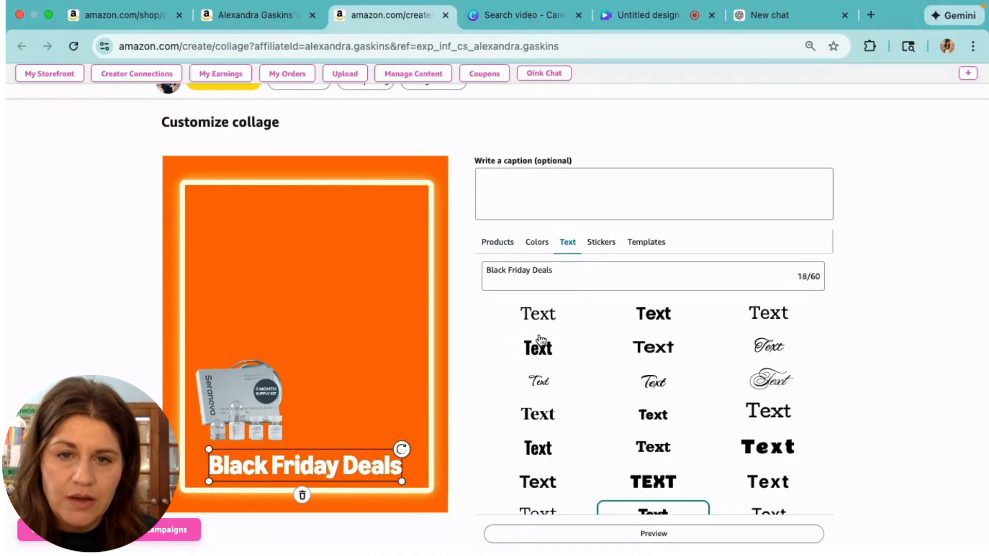
pyautogui.moveTo(569, 280); pyautogui.dragTo(432, 268)
# Replace the headline text, briefly 'Summer MUST HAVES!', with 'Beauty Essentials'
pyautogui.write('Sum')
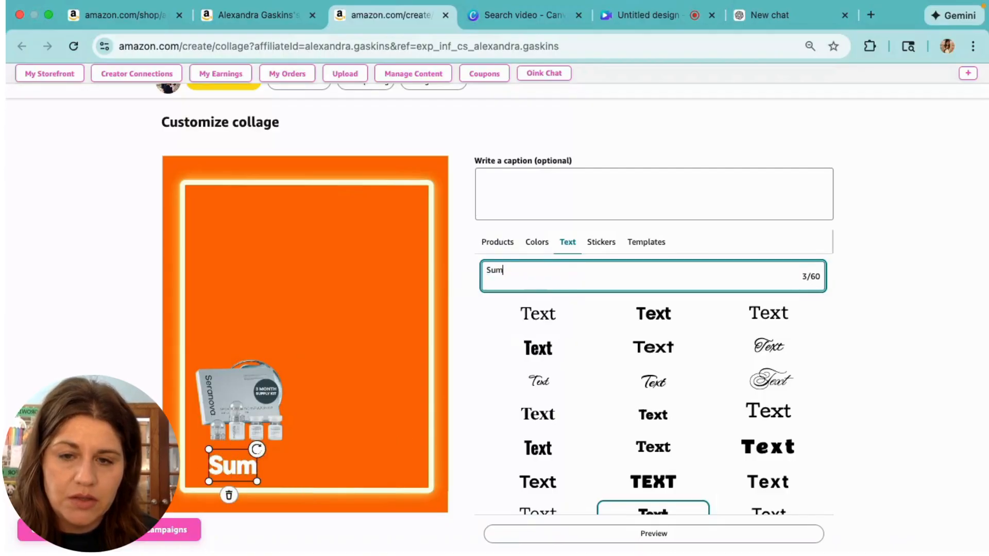
pyautogui.write('mer MUST HAVES!')
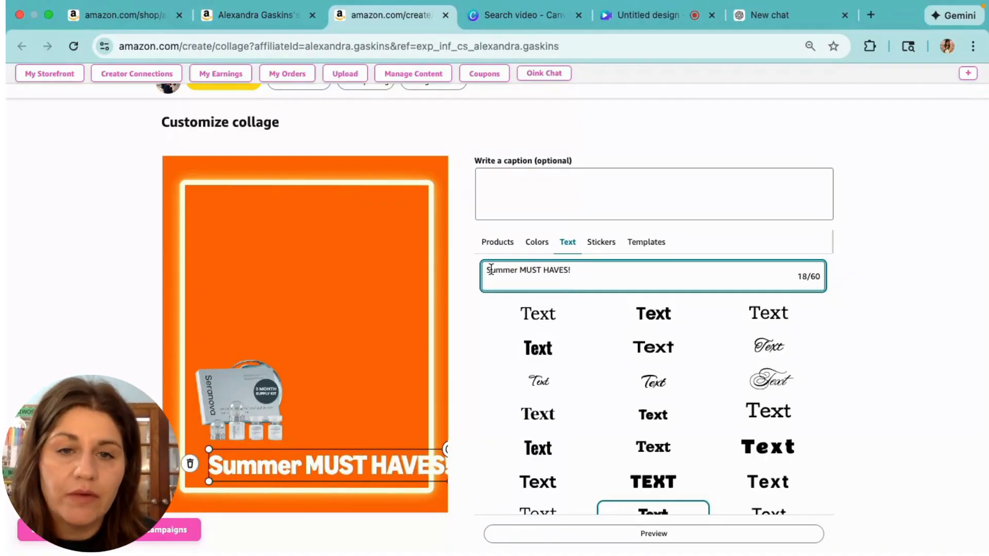
pyautogui.moveTo(571, 270); pyautogui.dragTo(474, 255)
pyautogui.write('Be')
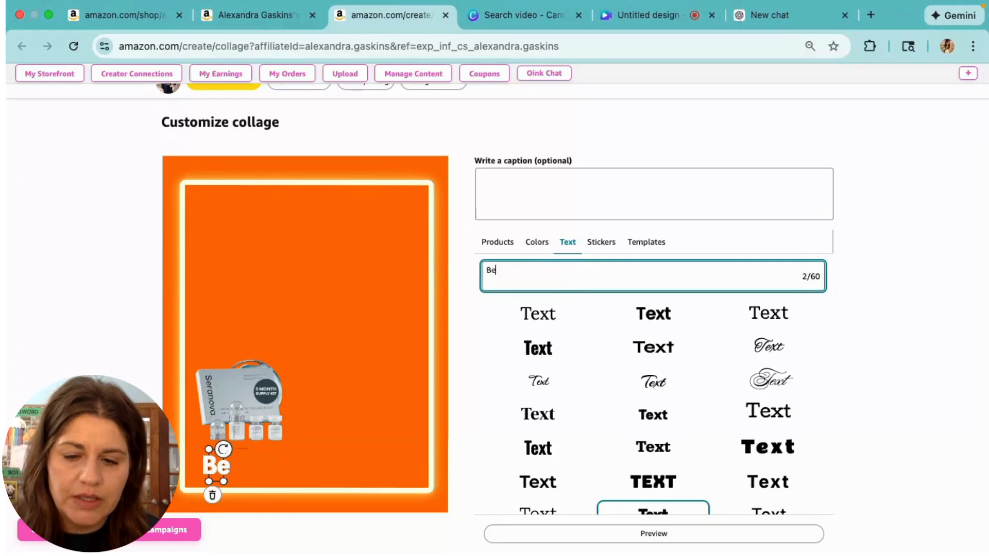
pyautogui.write('auty Essentials')
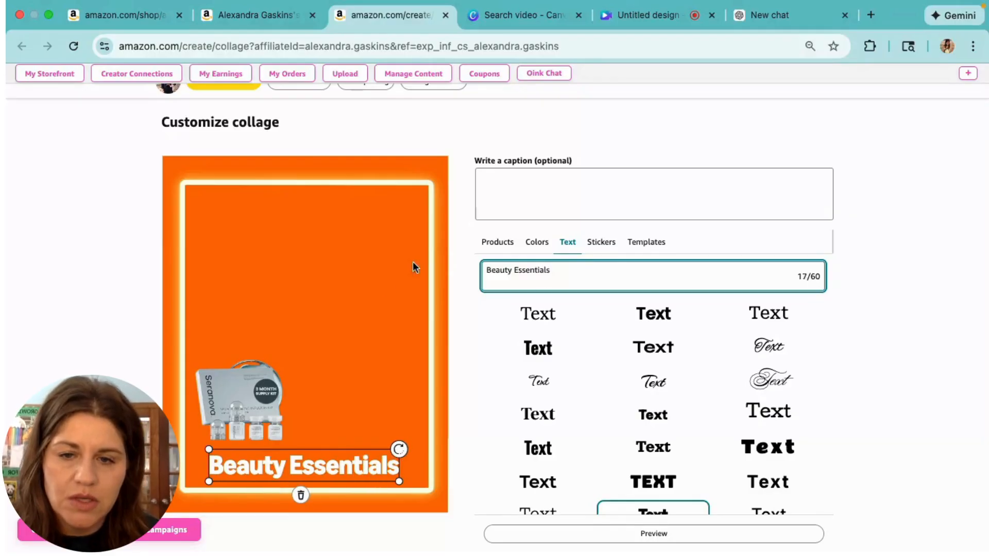
pyautogui.click(301, 325)
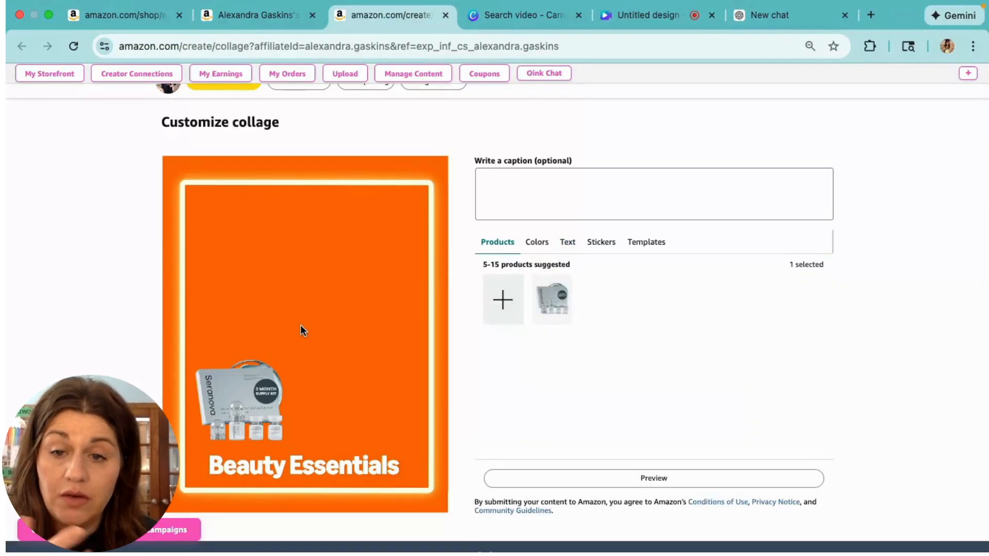
# Add the Michael Todd Sonicsmooth dermaplane razor from browsing history, searched as 'michael todd', to the collage
pyautogui.click(498, 299)
pyautogui.click(414, 169)
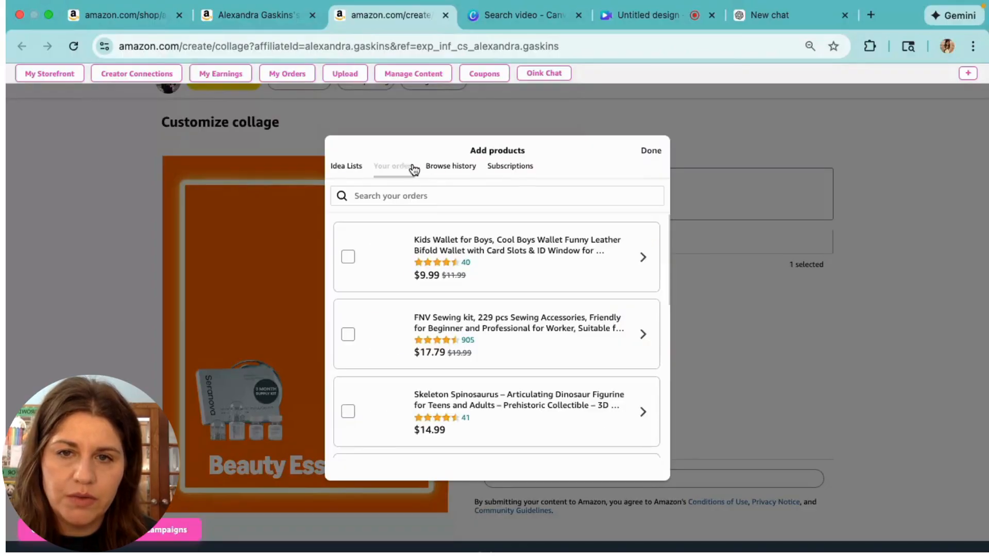
pyautogui.click(444, 169)
pyautogui.click(435, 196)
pyautogui.write('michael')
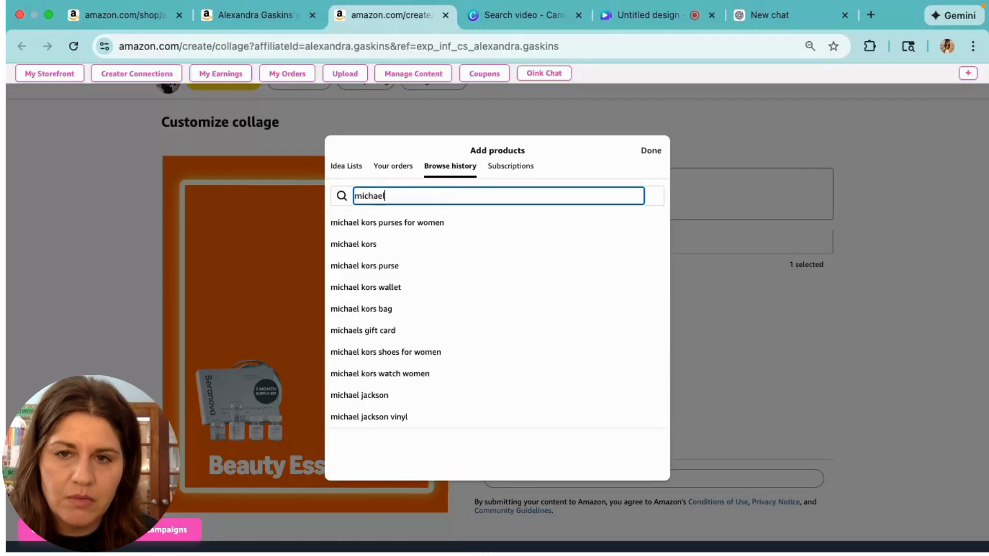
pyautogui.write(' todd')
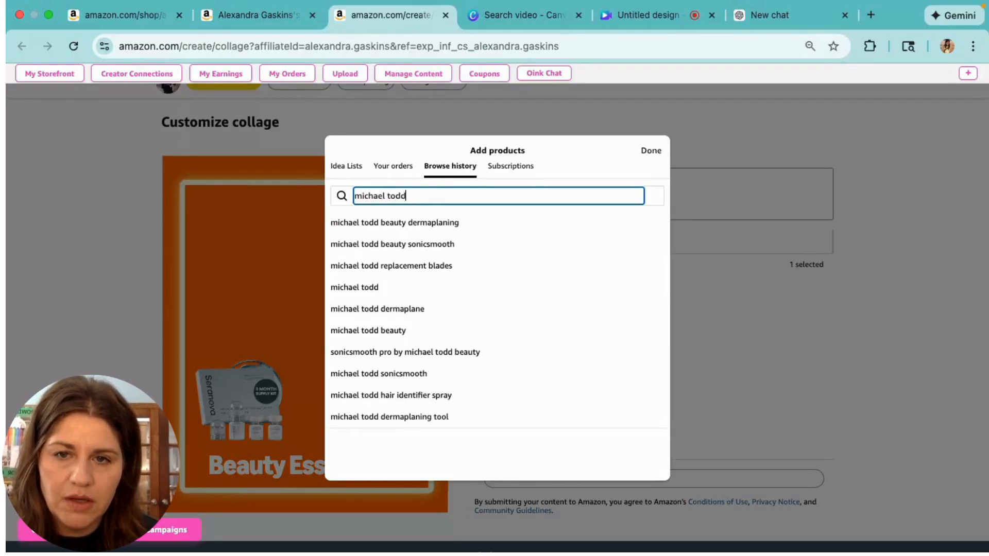
pyautogui.click(404, 222)
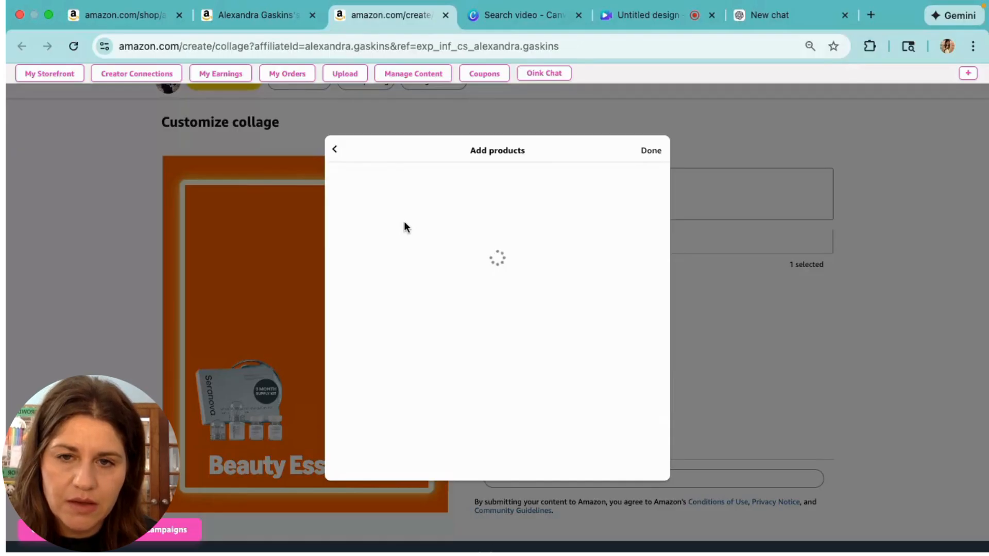
pyautogui.click(348, 205)
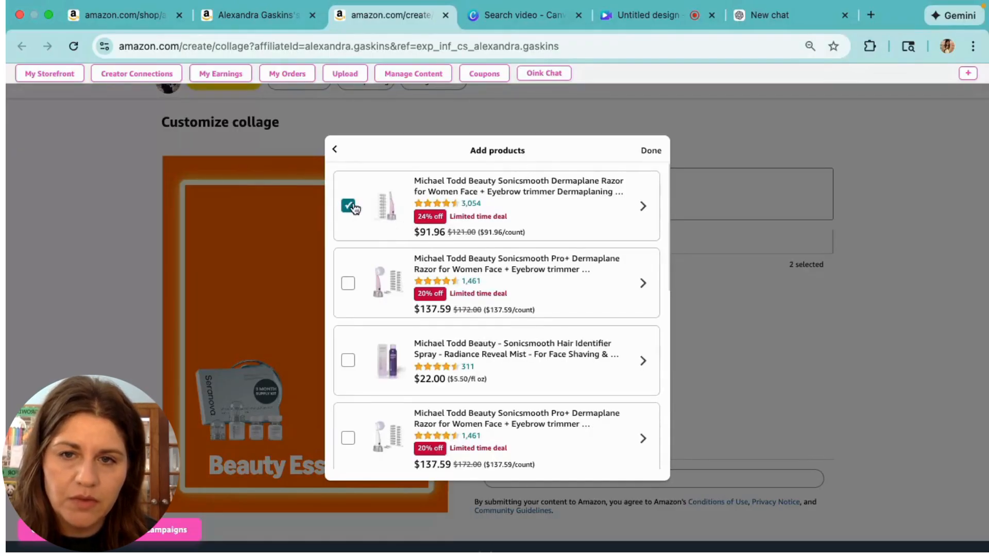
pyautogui.click(651, 150)
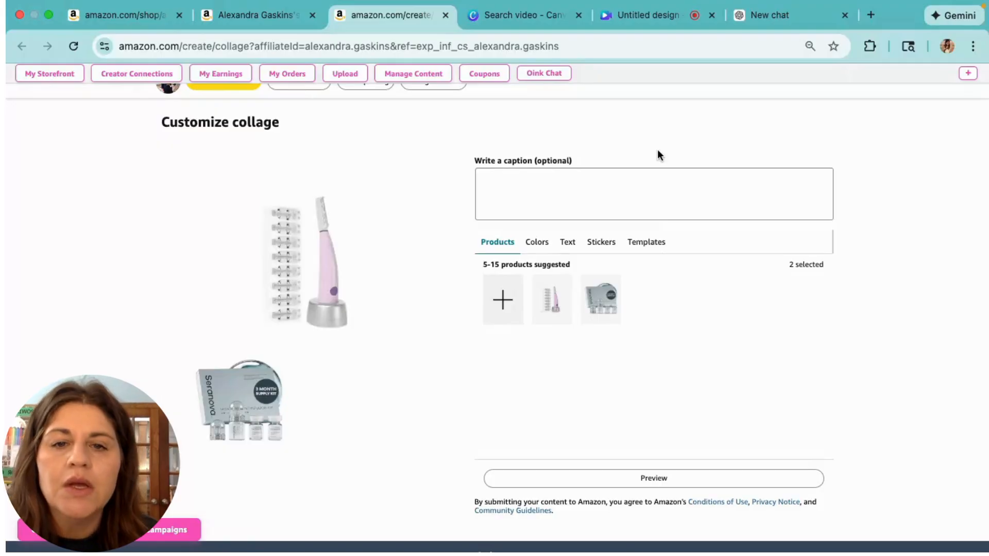
# Place the dermaplane razor at the collage's lower right, then switch back to the storefront tab
pyautogui.moveTo(330, 253); pyautogui.dragTo(391, 364)
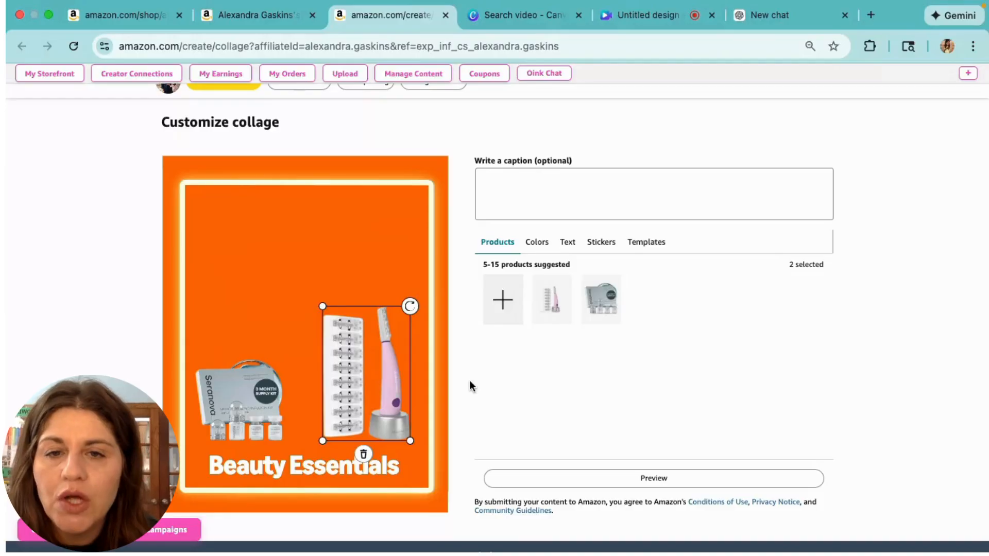
pyautogui.scroll(3, 469, 381)
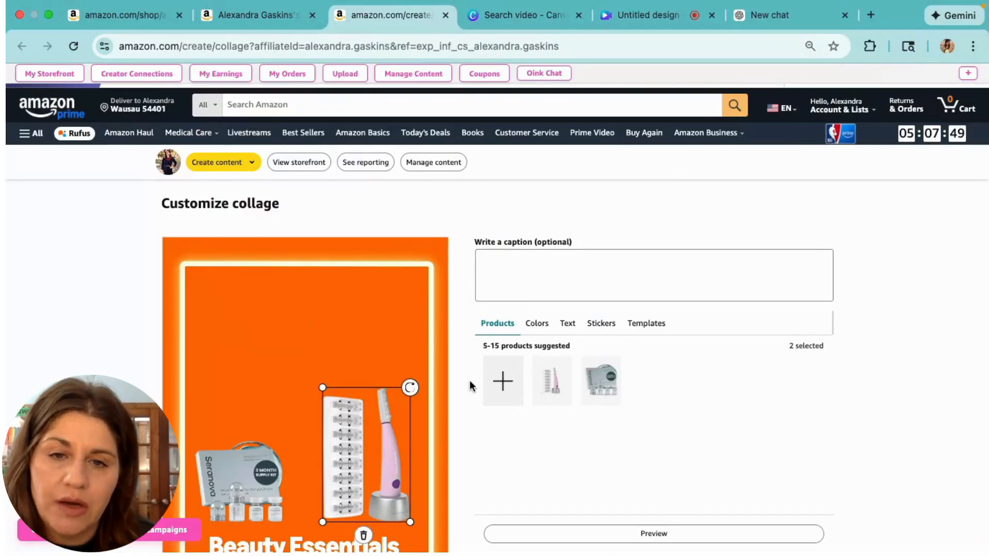
pyautogui.scroll(2, 469, 380)
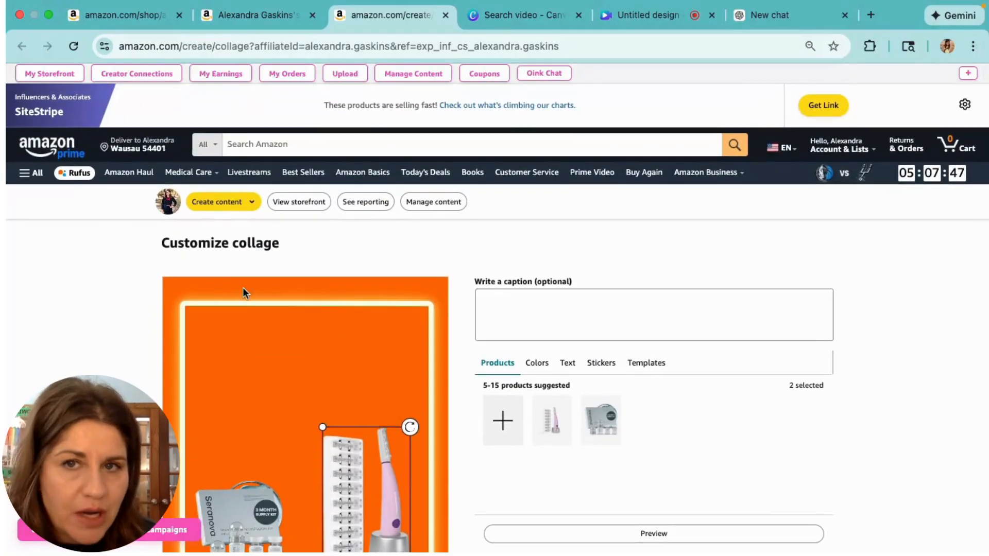
pyautogui.click(265, 17)
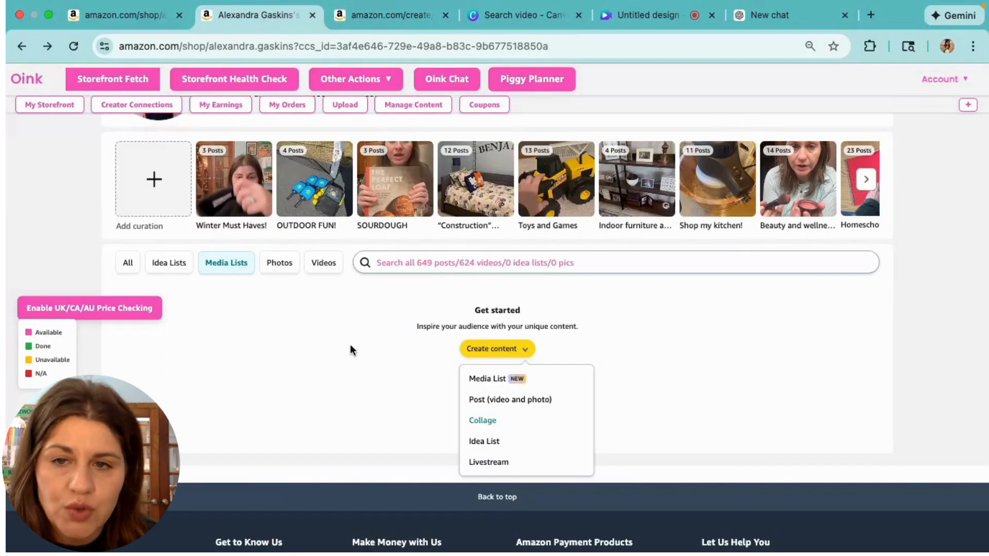
# Dismiss the Create content menu, filter to Photos, and browse collages like Nautical Bedroom Vibes
pyautogui.click(350, 345)
pyautogui.click(282, 265)
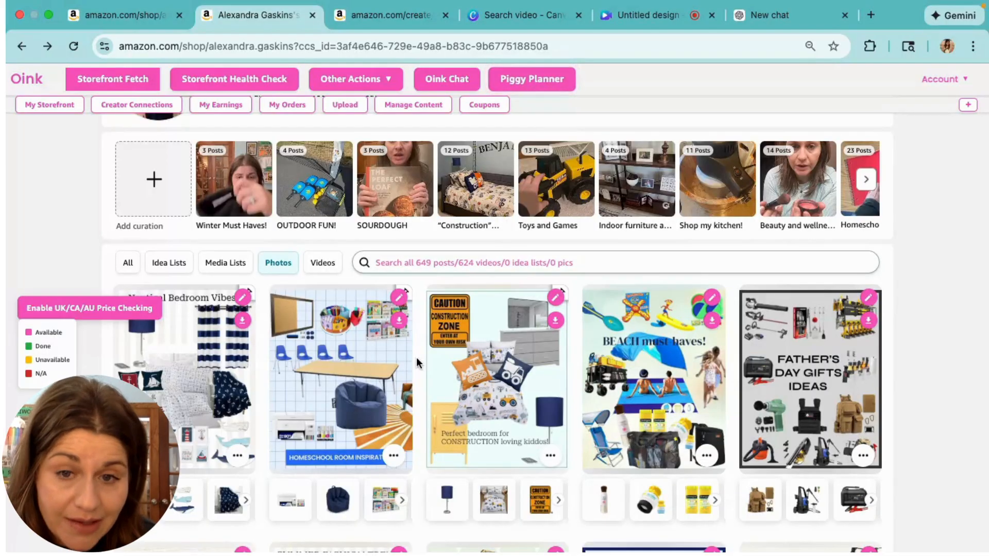
pyautogui.scroll(-1, 418, 363)
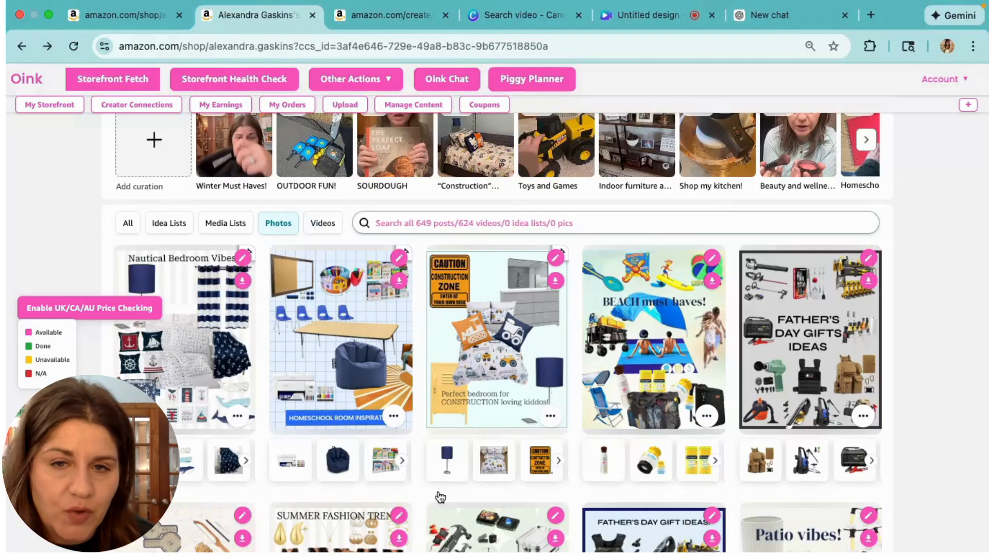
pyautogui.scroll(-2, 441, 496)
pyautogui.scroll(-2, 441, 496)
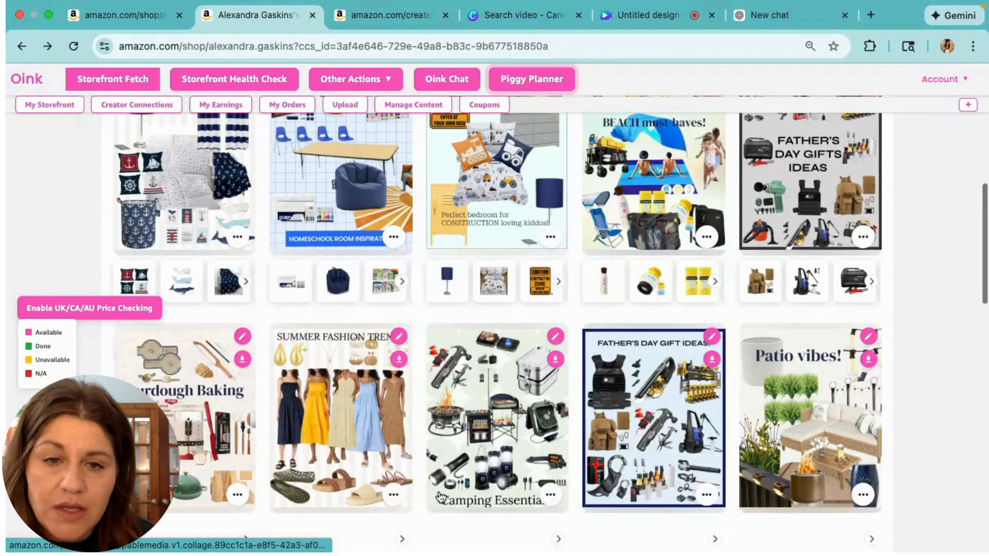
pyautogui.scroll(-4, 441, 496)
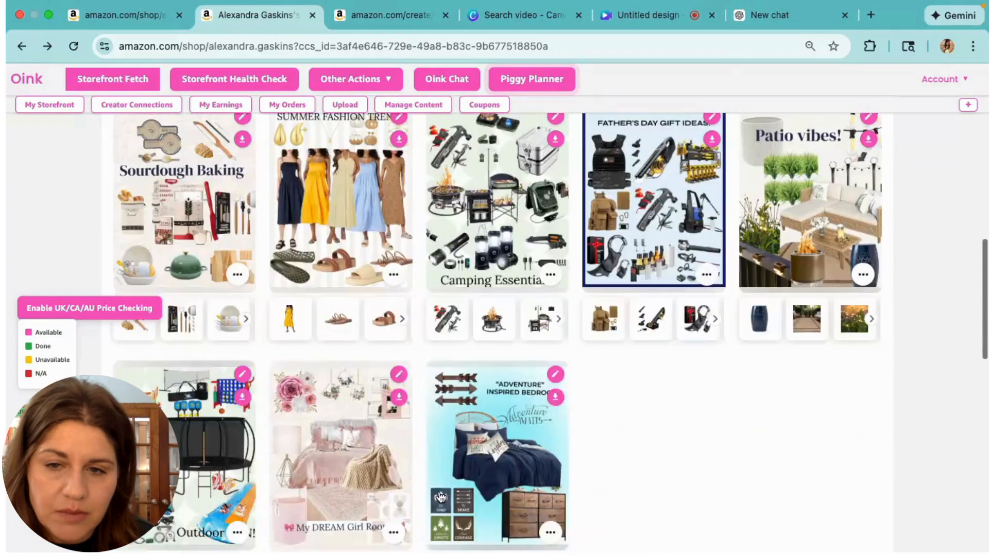
pyautogui.scroll(1, 440, 496)
pyautogui.scroll(-2, 440, 496)
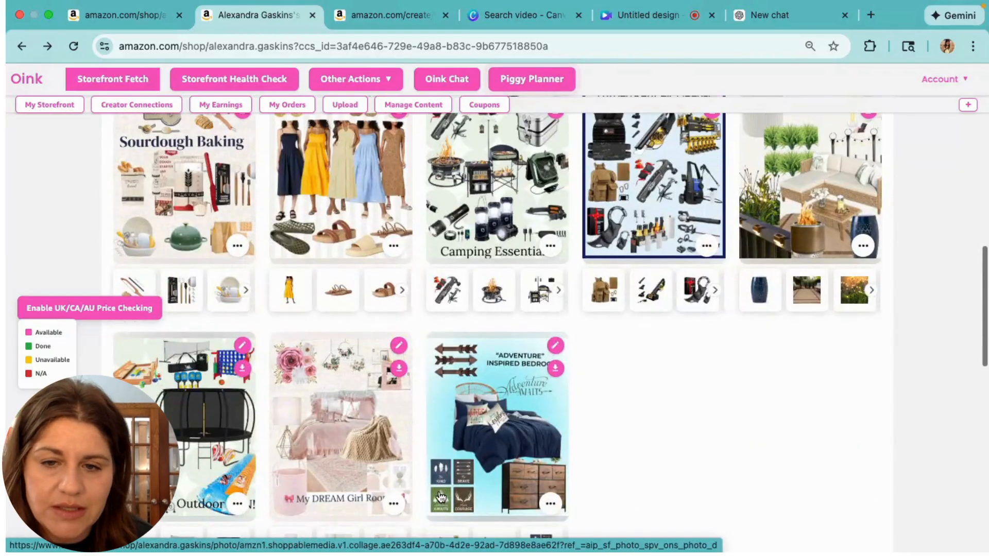
pyautogui.scroll(-2, 440, 496)
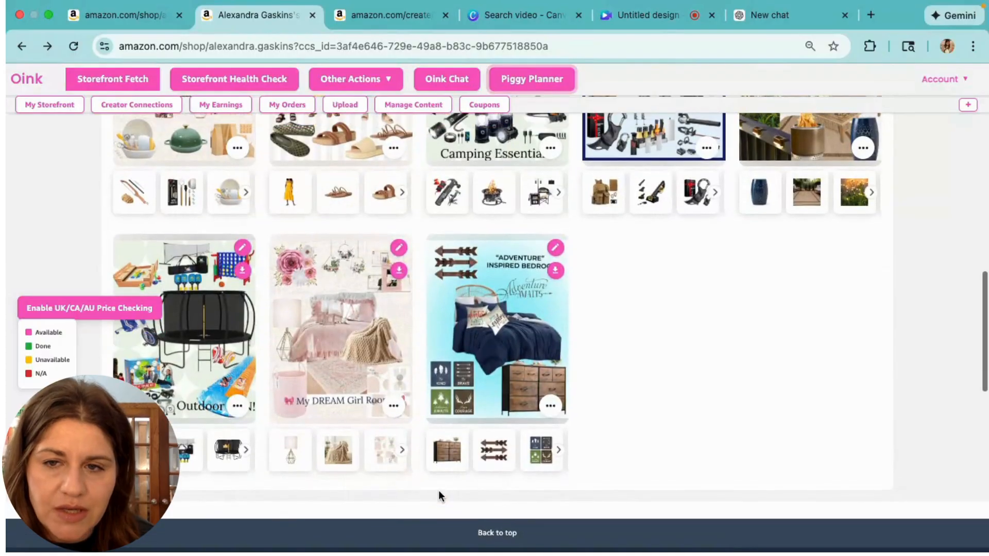
pyautogui.click(350, 370)
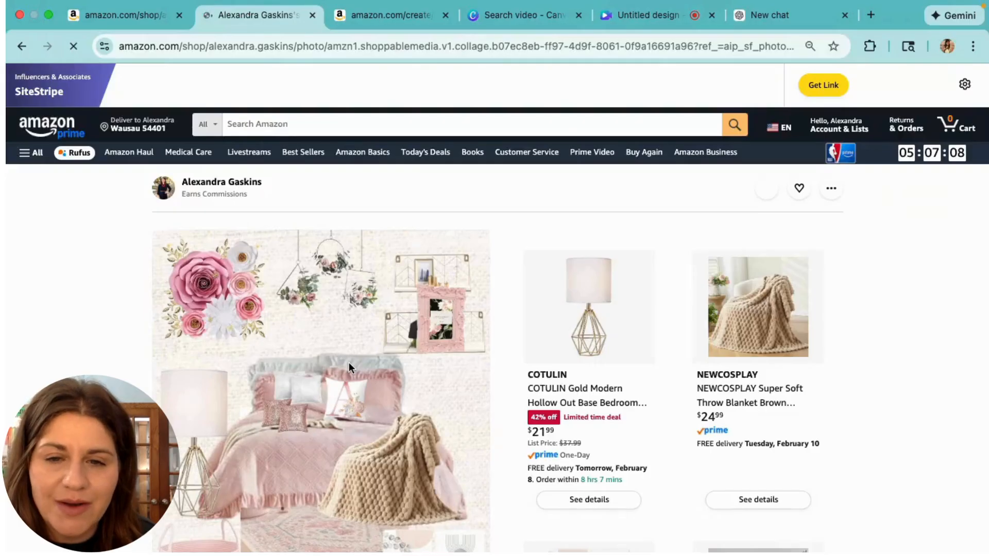
pyautogui.scroll(-2, 512, 385)
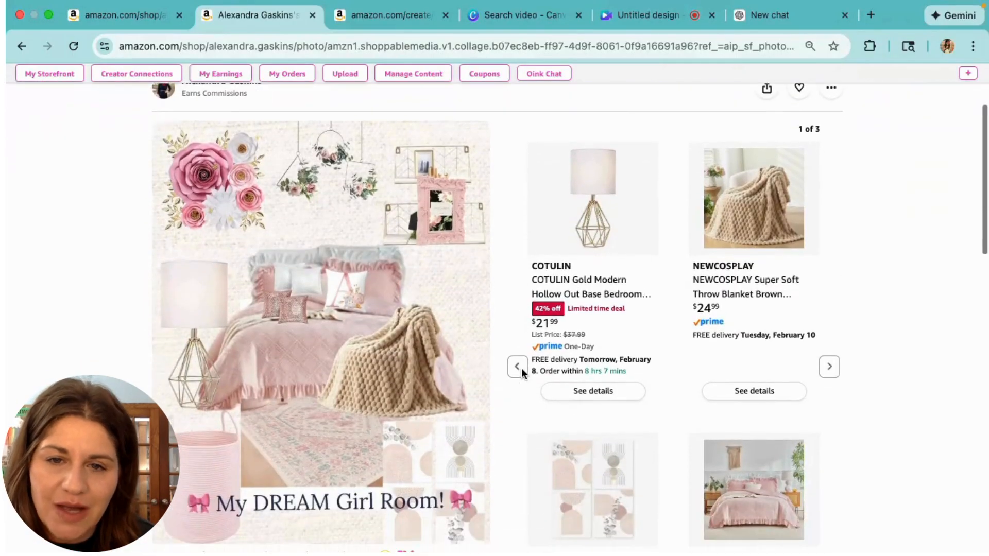
pyautogui.scroll(-1, 522, 368)
pyautogui.scroll(2, 521, 397)
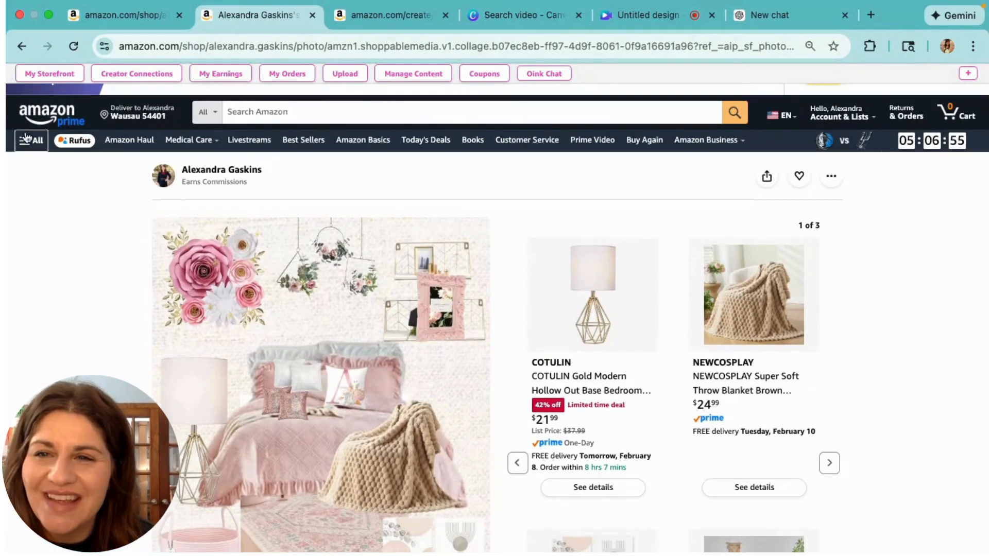
pyautogui.click(21, 47)
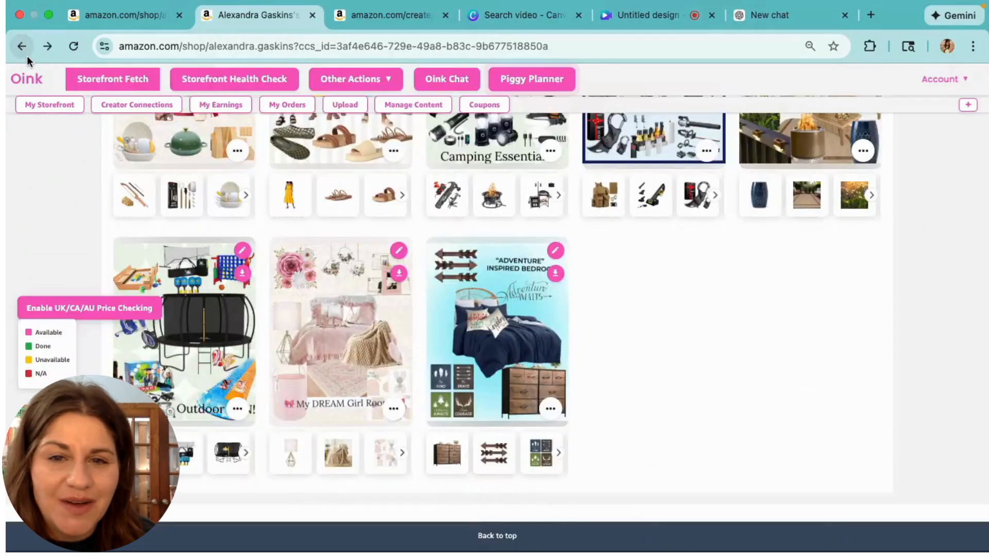
# Scroll up to the profile header and the curations row led by Winter Must Haves!
pyautogui.scroll(5, 628, 318)
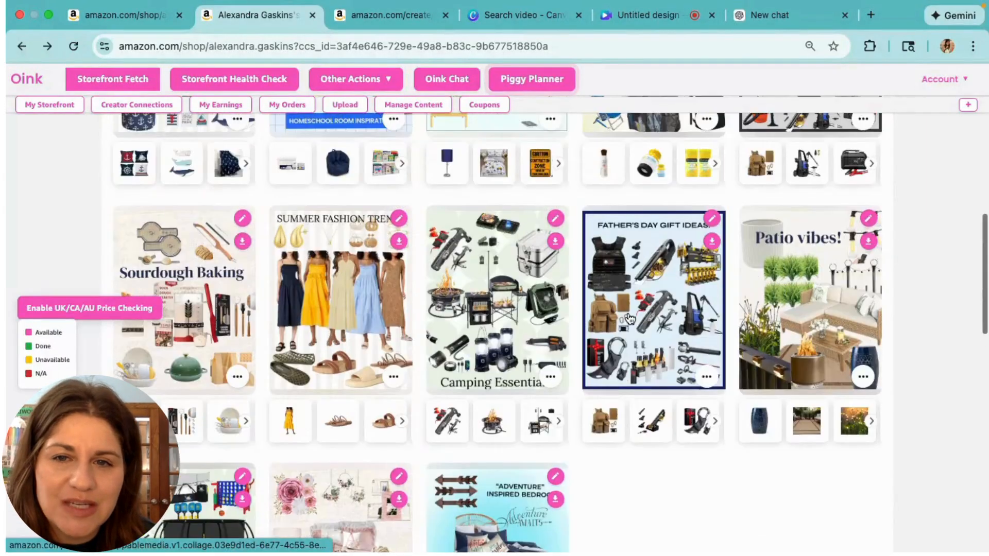
pyautogui.scroll(5, 628, 318)
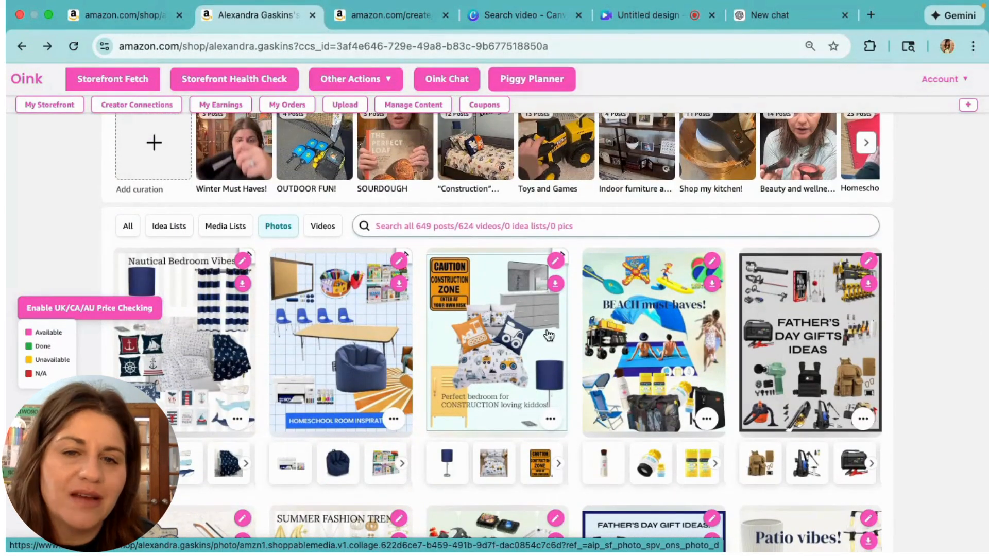
pyautogui.scroll(1, 572, 329)
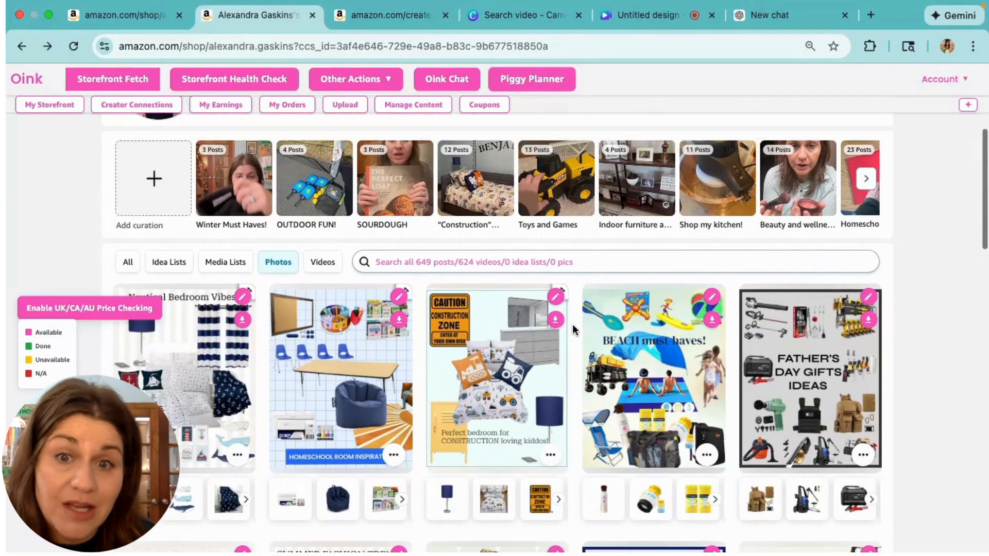
pyautogui.scroll(3, 573, 330)
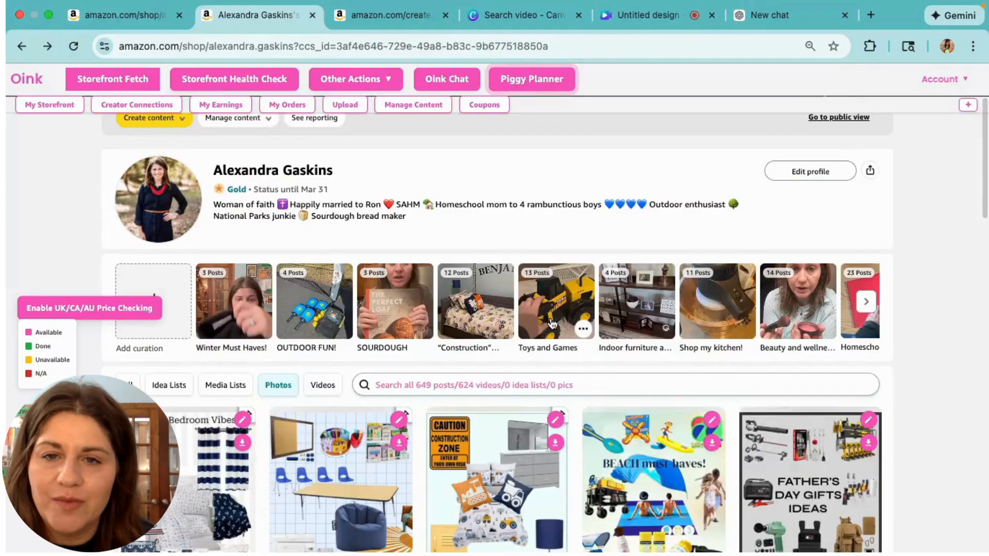
pyautogui.scroll(2, 434, 224)
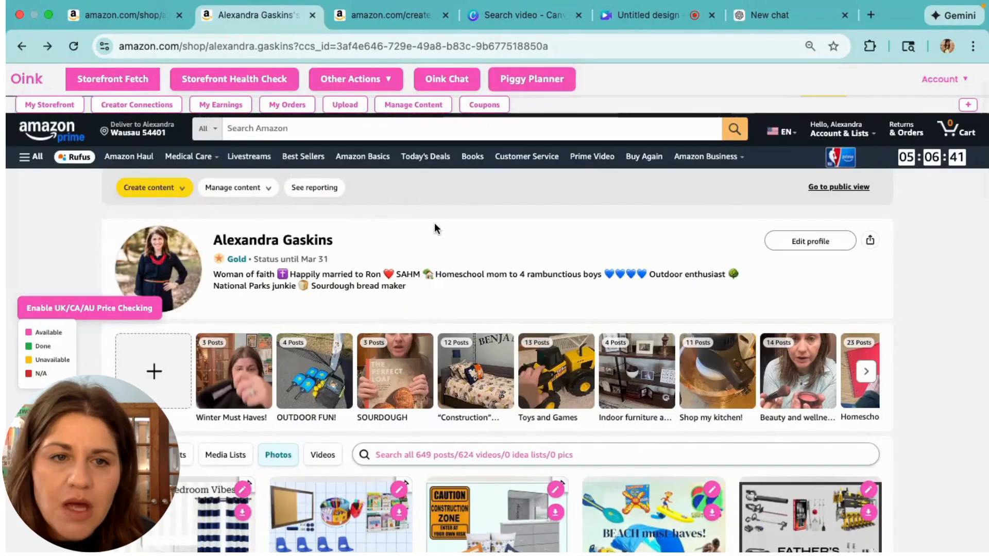
# Copy the storefront link via the Share icon's Copy Link option
pyautogui.click(876, 241)
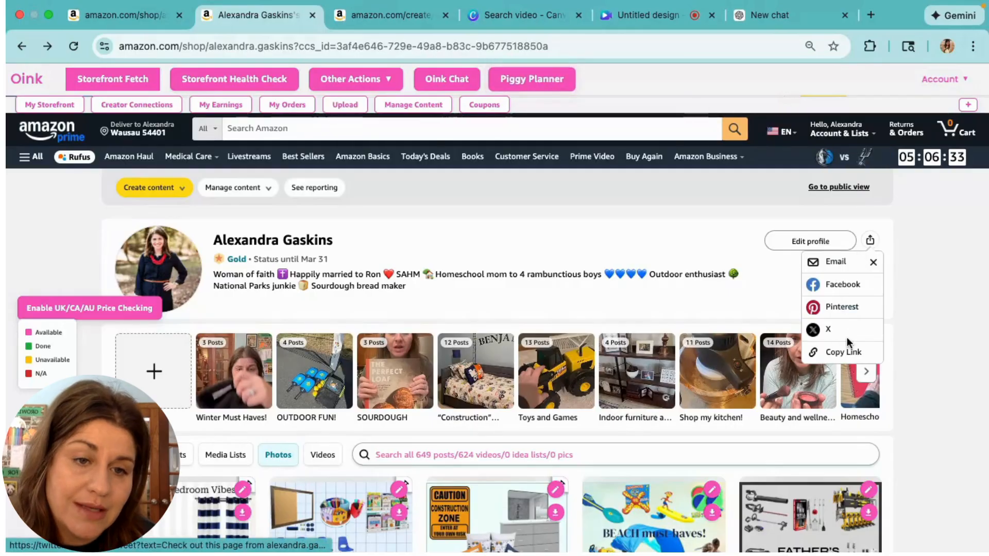
pyautogui.click(843, 356)
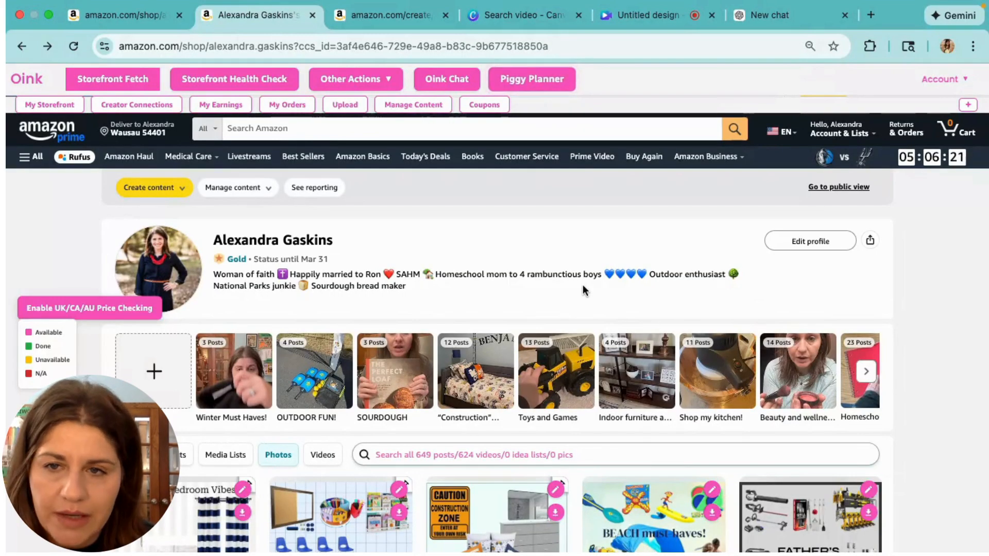
pyautogui.click(179, 189)
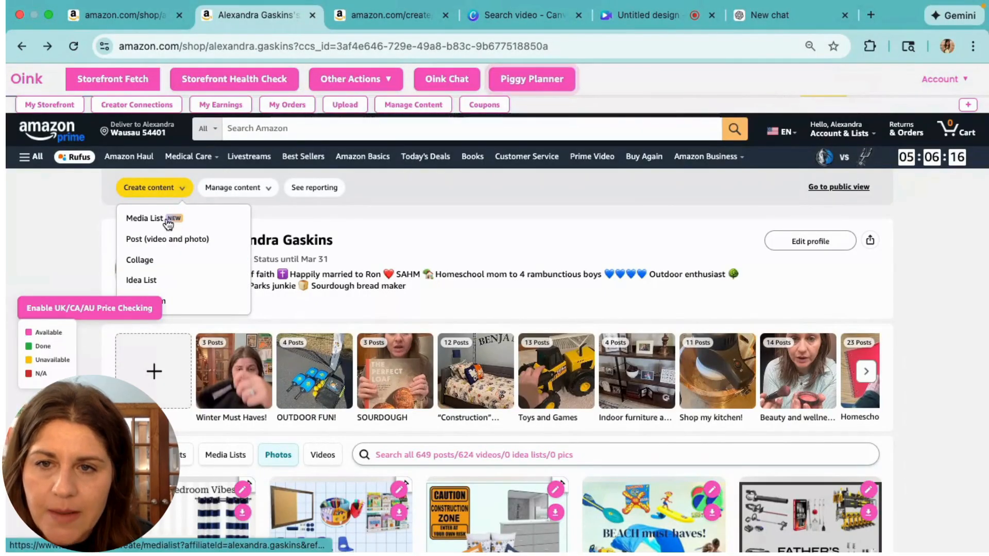
pyautogui.click(264, 195)
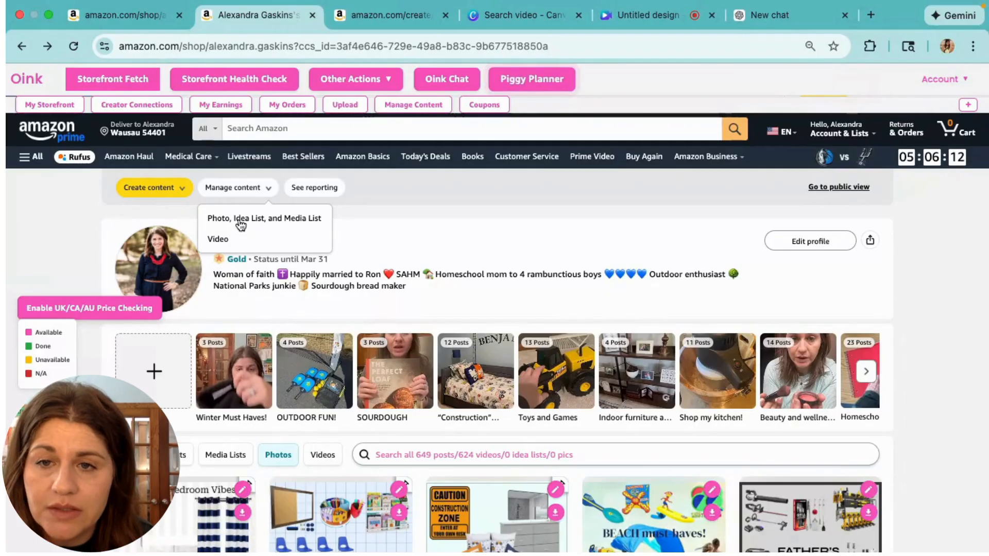
pyautogui.click(331, 192)
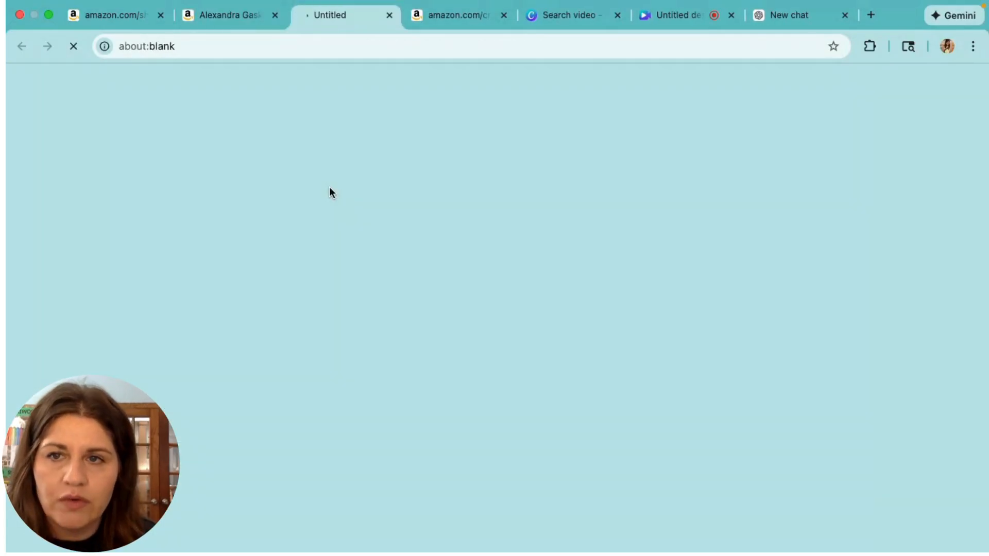
pyautogui.click(388, 16)
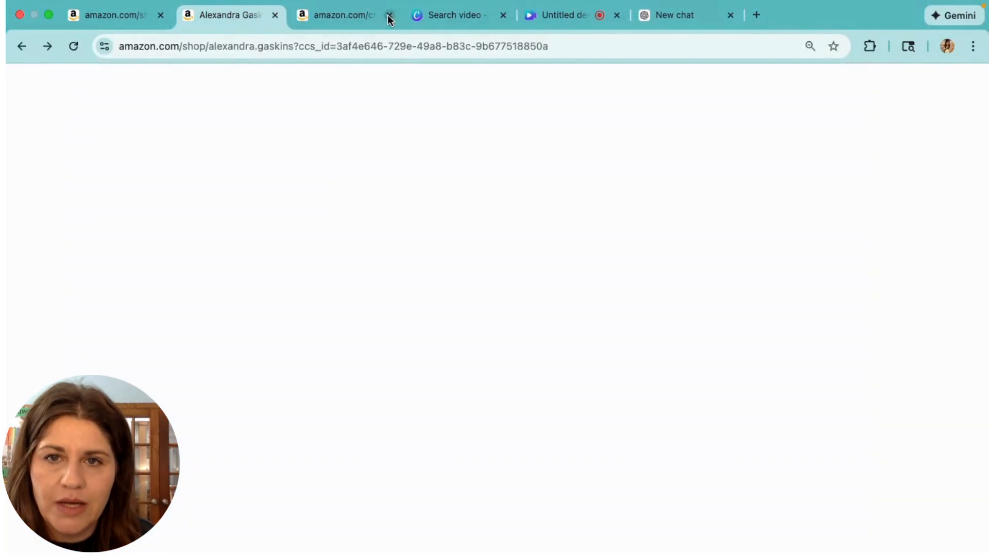
pyautogui.scroll(-5, 561, 266)
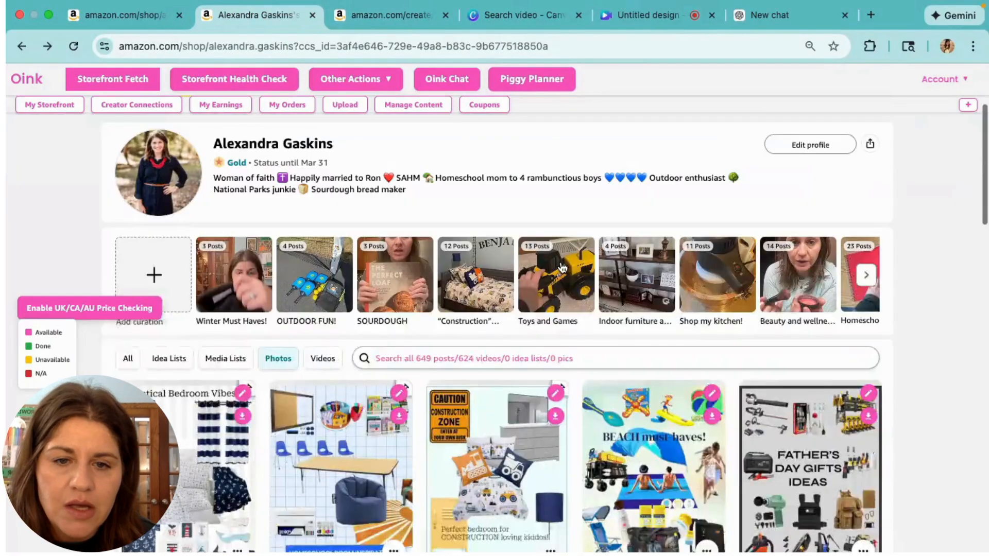
pyautogui.scroll(-7, 561, 266)
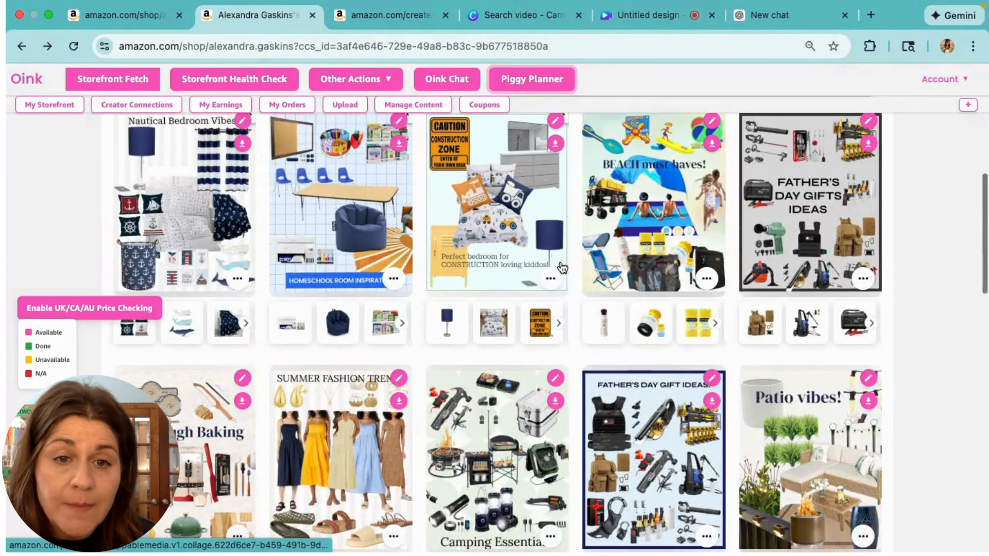
pyautogui.scroll(14, 561, 265)
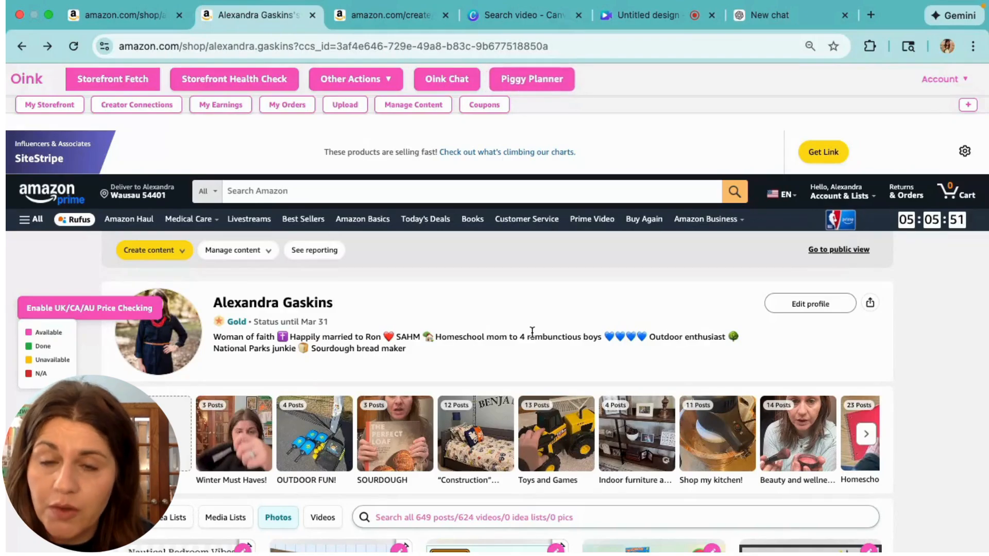
pyautogui.scroll(-5, 532, 332)
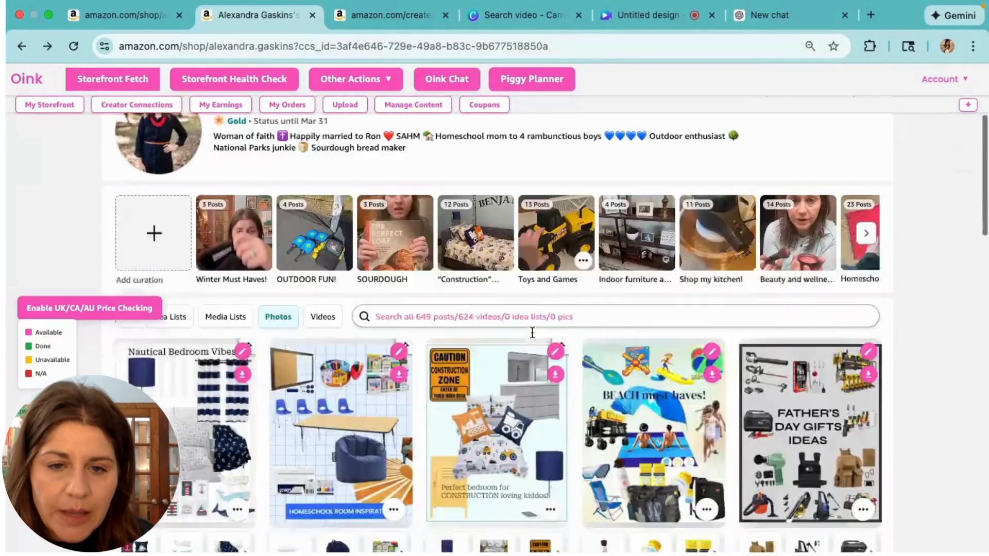
pyautogui.scroll(3, 532, 332)
pyautogui.scroll(1, 532, 332)
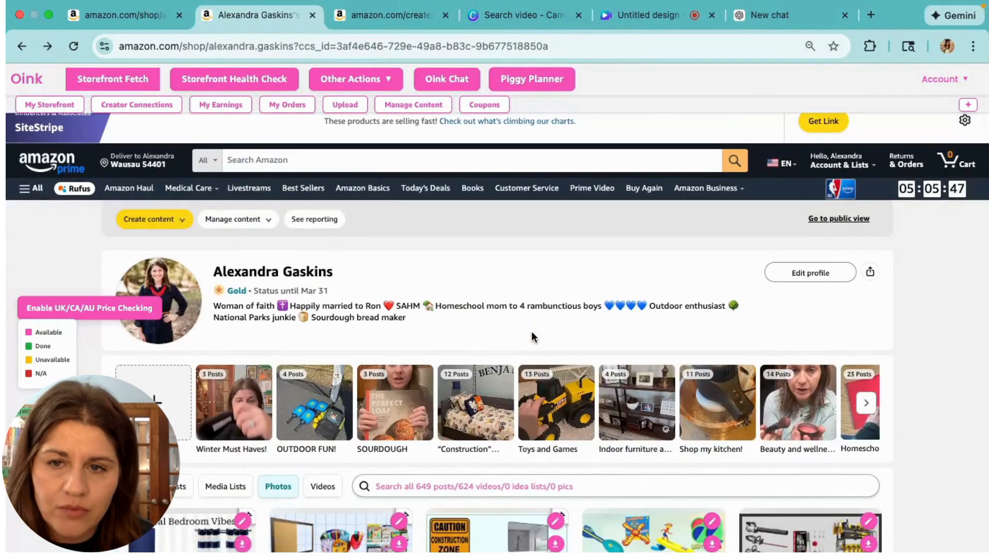